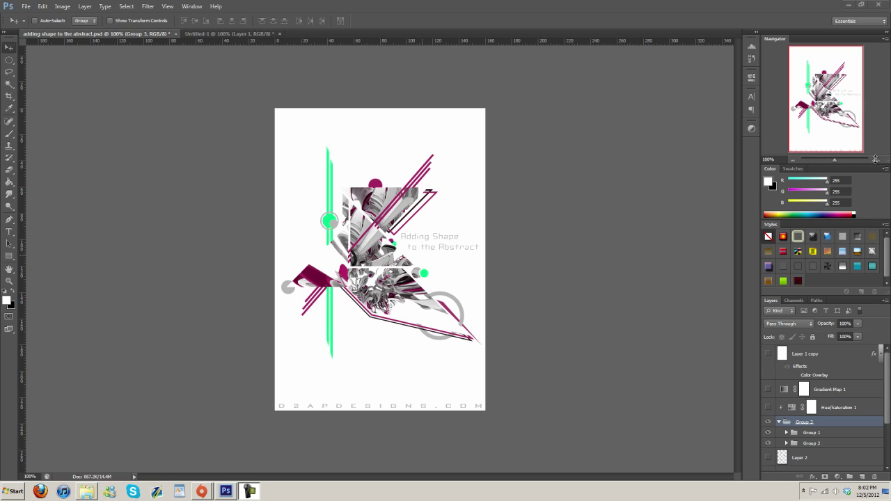
Zoom in and out to inspect the finished abstract design, then switch to the blank Untitled-1 document.
{"action": "left_click", "coordinate": [874, 159]}
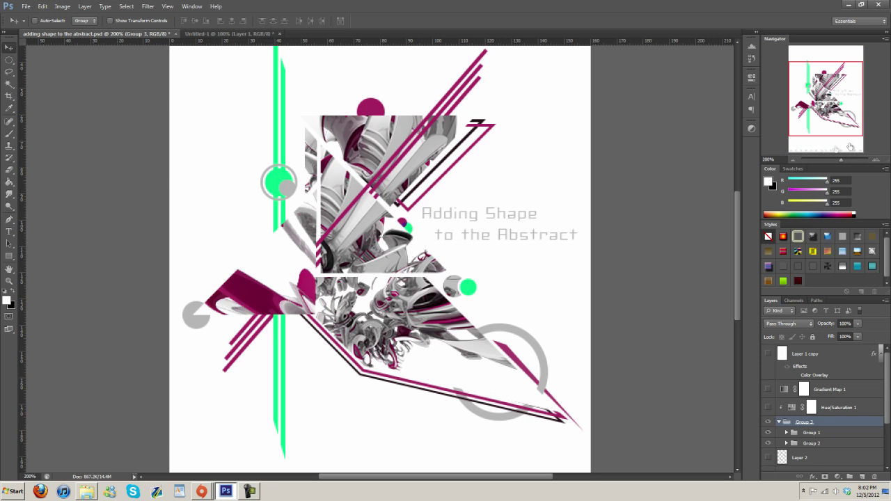
{"action": "left_click", "coordinate": [795, 161]}
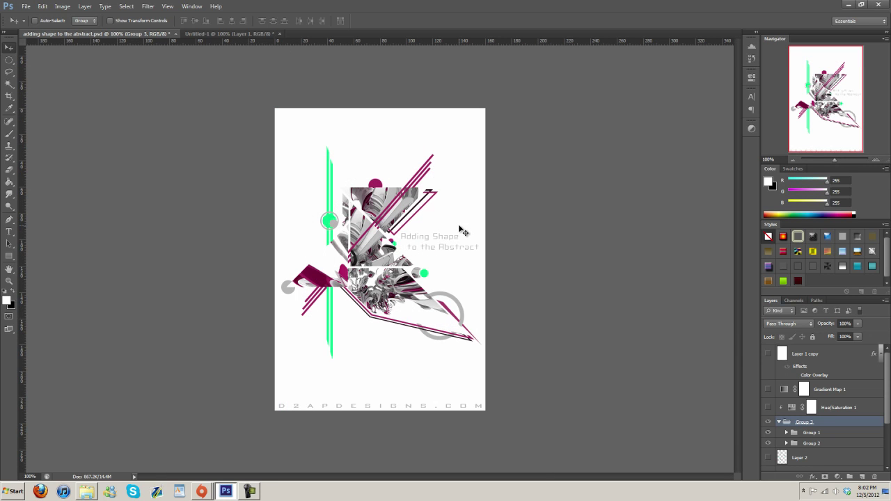
{"action": "left_click", "coordinate": [876, 160]}
{"action": "left_click", "coordinate": [795, 160]}
{"action": "left_click", "coordinate": [215, 35]}
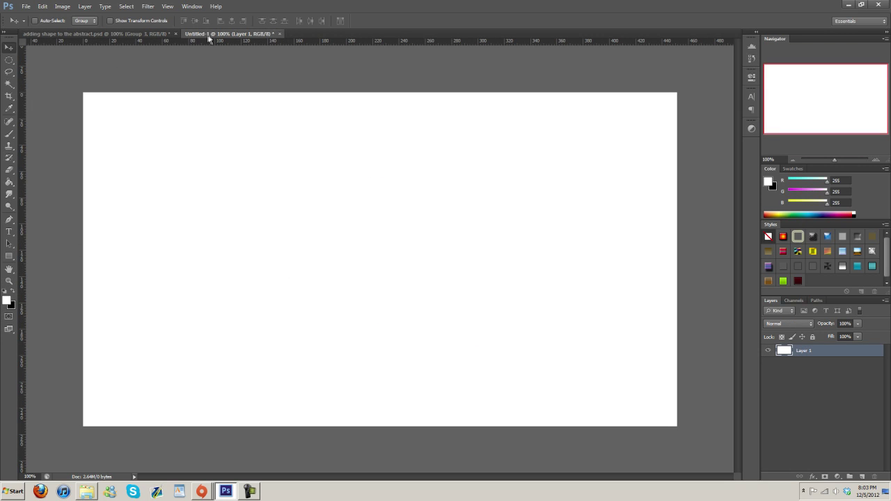
Draw three overlapping black triangles near the canvas centre using the Custom Shape triangle preset.
{"action": "left_click", "coordinate": [11, 260]}
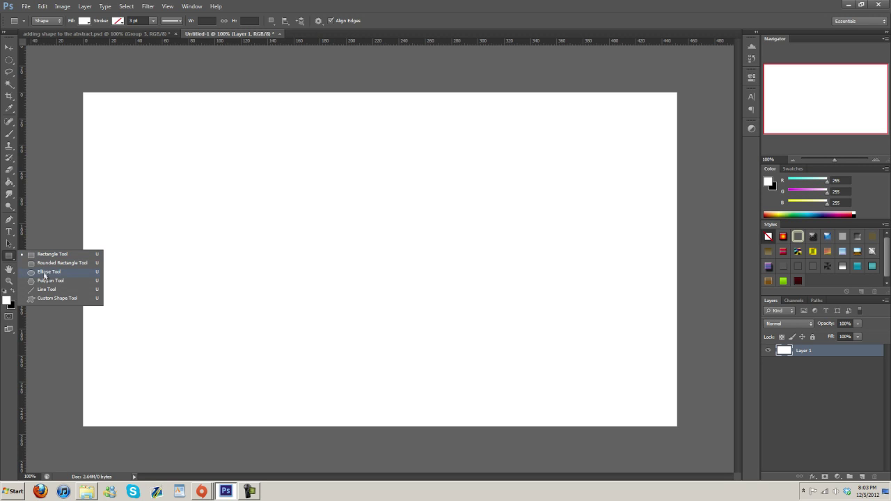
{"action": "left_click", "coordinate": [54, 299]}
{"action": "left_click", "coordinate": [358, 22]}
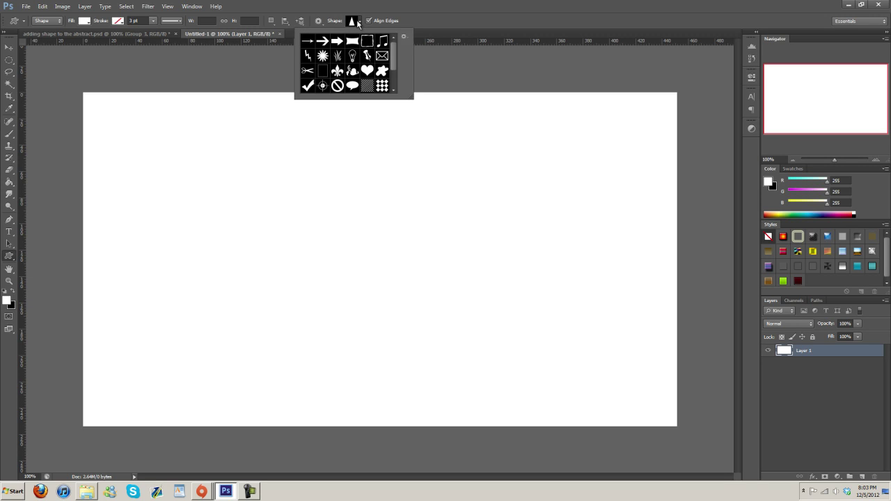
{"action": "left_click", "coordinate": [360, 24]}
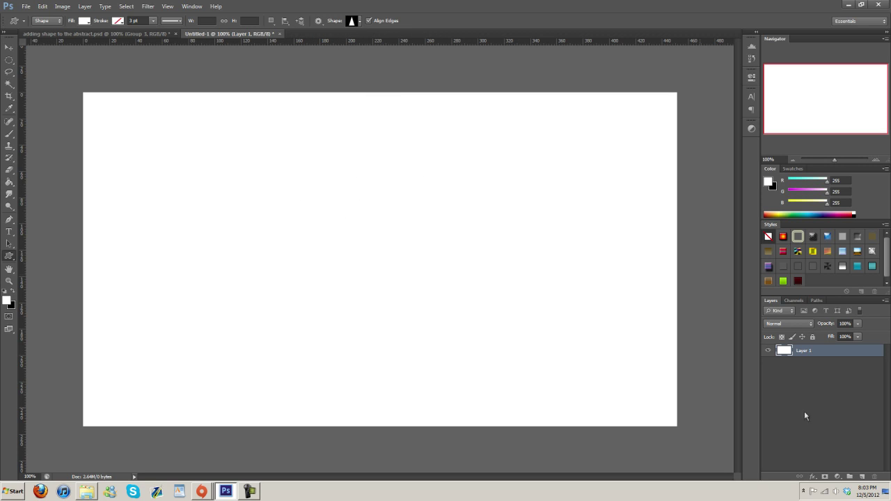
{"action": "left_click", "coordinate": [13, 293]}
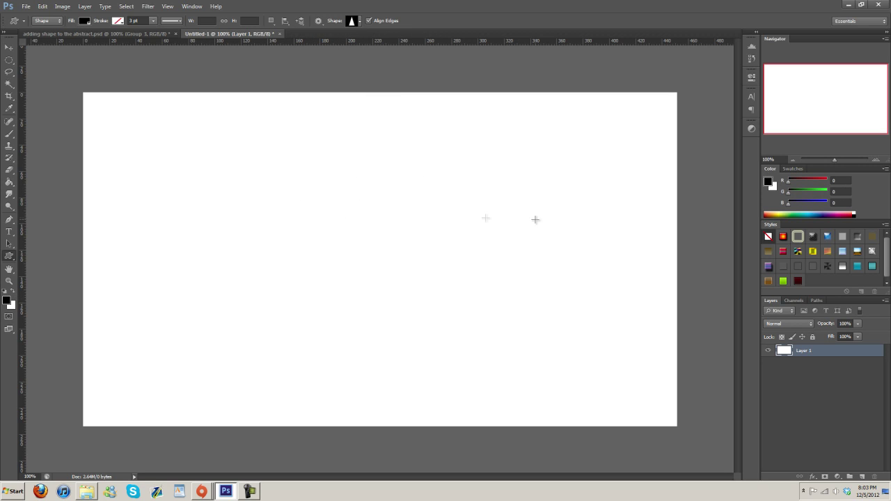
{"action": "left_click_drag", "start_coordinate": [306, 210], "coordinate": [399, 300]}
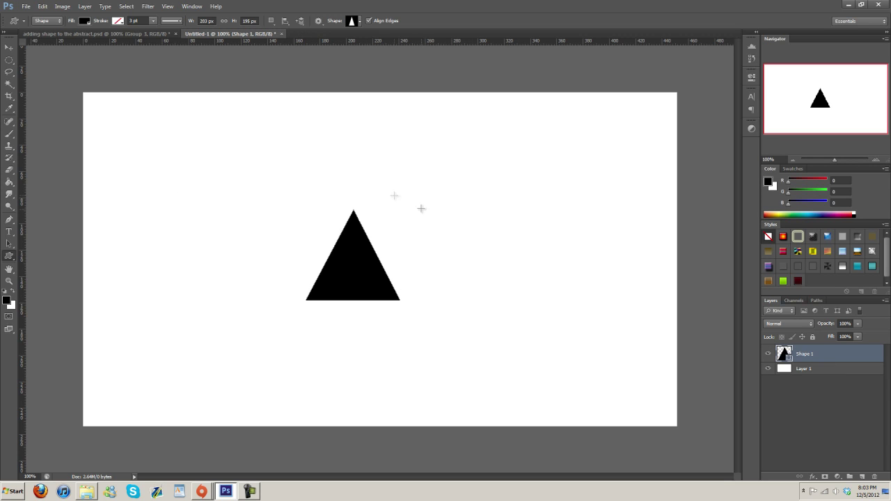
{"action": "left_click_drag", "start_coordinate": [376, 170], "coordinate": [474, 263]}
{"action": "left_click_drag", "start_coordinate": [265, 160], "coordinate": [424, 238]}
Select all three Shape layers and move the triangle cluster down and to the right.
{"action": "left_click", "coordinate": [9, 47]}
{"action": "left_click", "coordinate": [820, 373]}
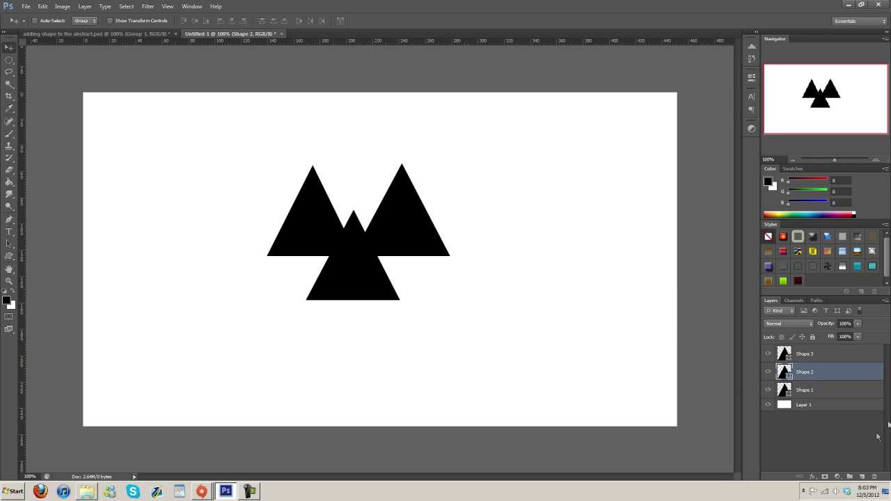
{"action": "left_click", "coordinate": [844, 392], "text": "shift"}
{"action": "left_click", "coordinate": [836, 356], "text": "shift"}
{"action": "left_click_drag", "start_coordinate": [370, 286], "coordinate": [405, 310]}
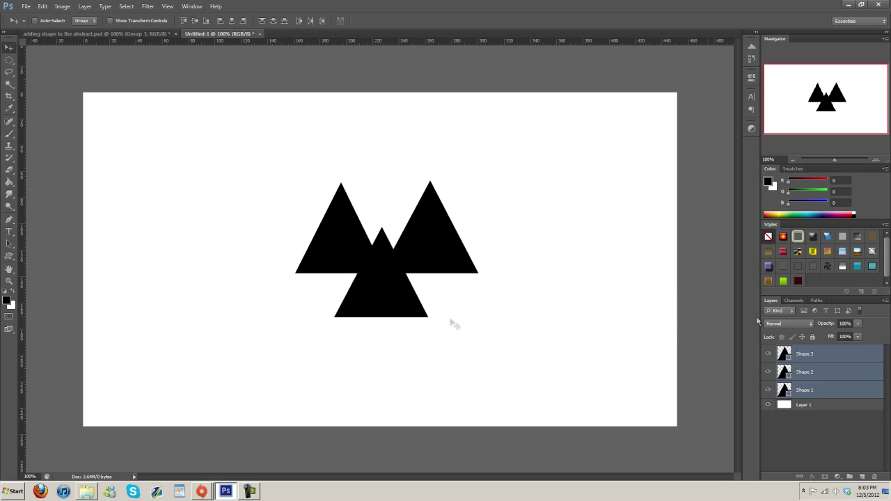
{"action": "left_click", "coordinate": [819, 370]}
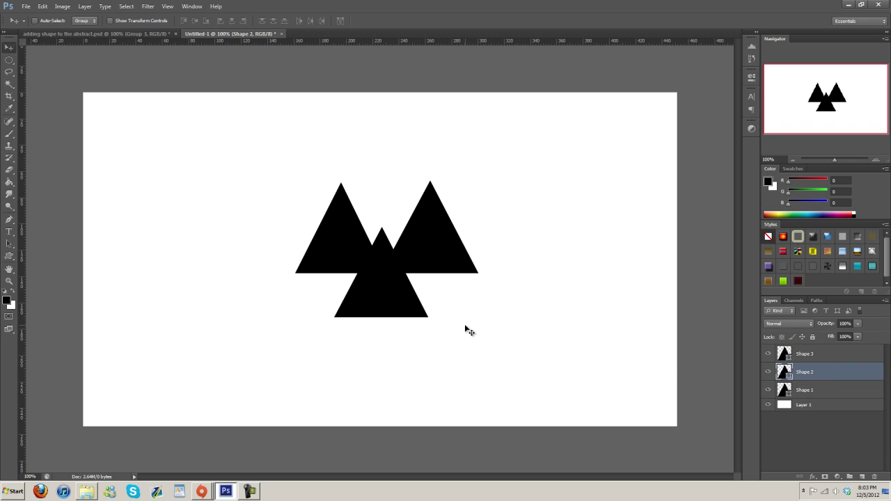
Find Abstracts (57) in the Abstracts Renders folder and drag it into Untitled-1.
{"action": "left_click", "coordinate": [88, 492]}
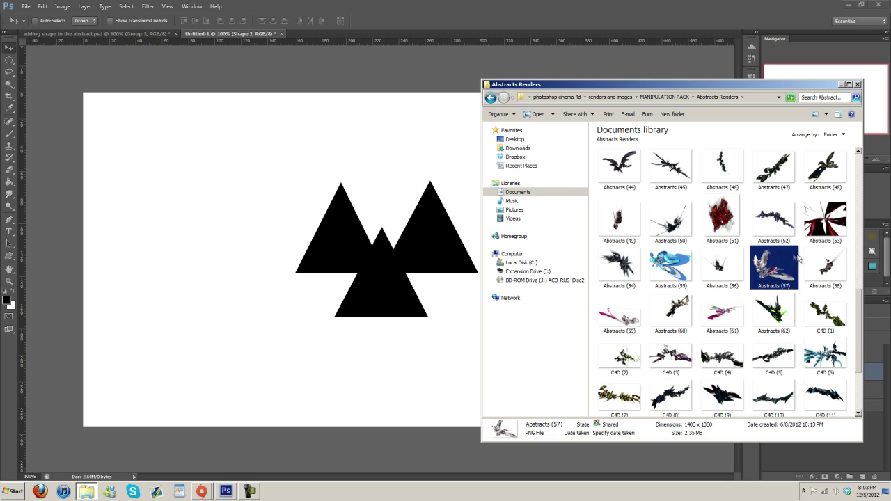
{"action": "scroll", "coordinate": [787, 267], "scroll_direction": "down", "scroll_amount": 1}
{"action": "scroll", "coordinate": [785, 266], "scroll_direction": "up", "scroll_amount": 1}
{"action": "scroll", "coordinate": [773, 263], "scroll_direction": "up", "scroll_amount": 1}
{"action": "scroll", "coordinate": [781, 320], "scroll_direction": "down", "scroll_amount": 1}
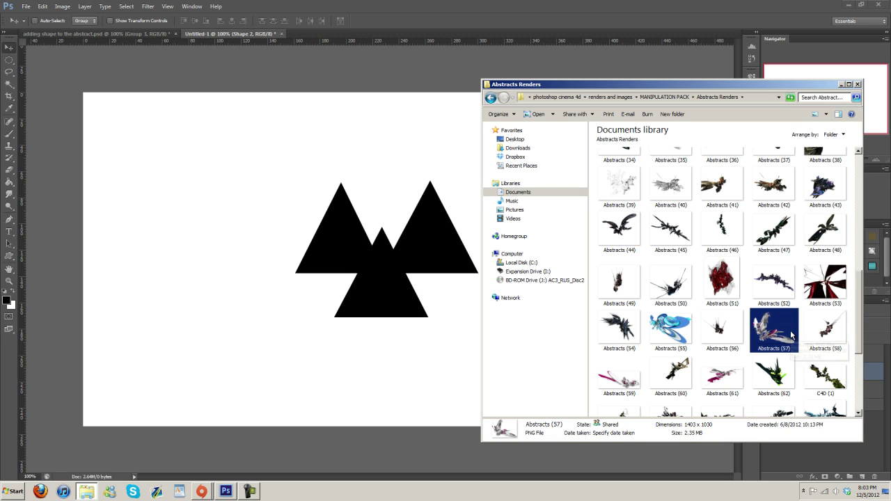
{"action": "scroll", "coordinate": [789, 331], "scroll_direction": "down", "scroll_amount": 1}
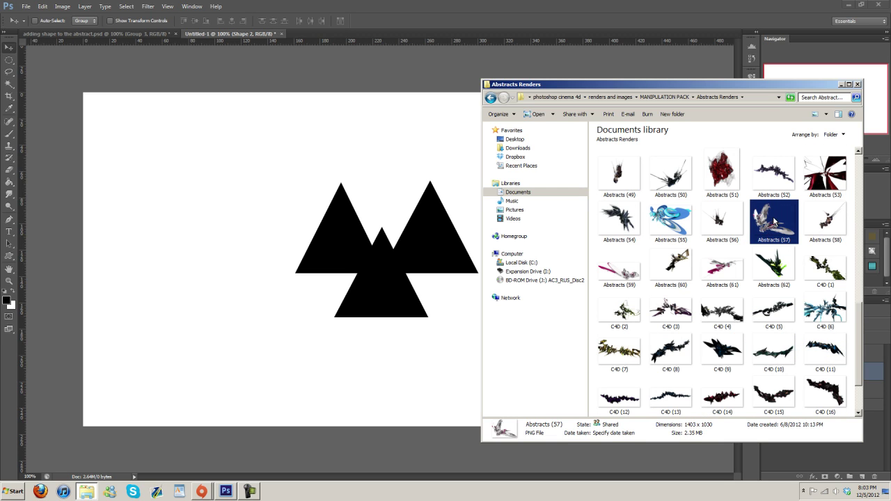
{"action": "left_click_drag", "start_coordinate": [774, 222], "coordinate": [364, 275]}
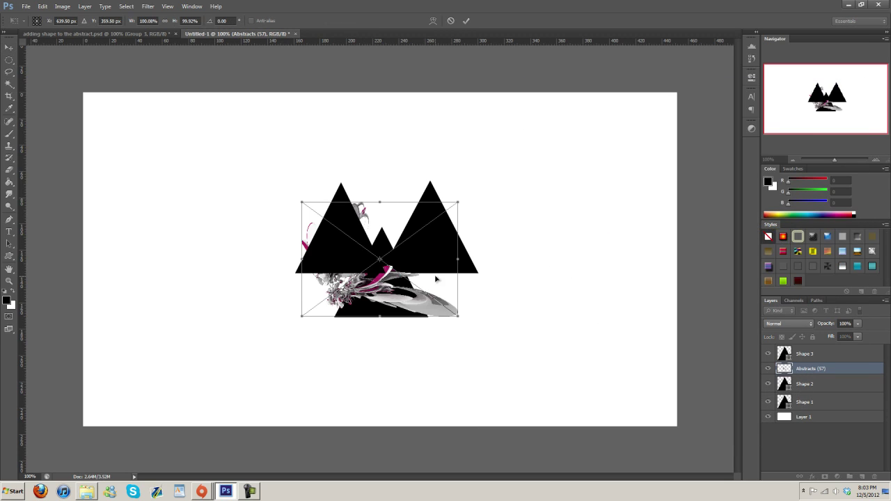
Enlarge, rotate and position the Abstracts (57) render over the triangles, then commit it.
{"action": "left_click_drag", "start_coordinate": [436, 279], "coordinate": [517, 239]}
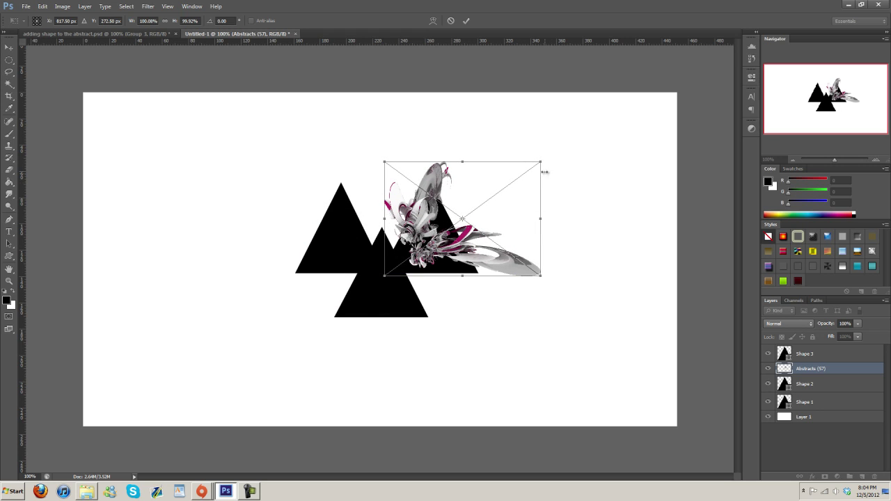
{"action": "left_click_drag", "start_coordinate": [544, 172], "coordinate": [591, 132]}
{"action": "left_click_drag", "start_coordinate": [501, 227], "coordinate": [457, 242]}
{"action": "left_click_drag", "start_coordinate": [564, 153], "coordinate": [514, 123]}
{"action": "left_click_drag", "start_coordinate": [491, 207], "coordinate": [469, 193]}
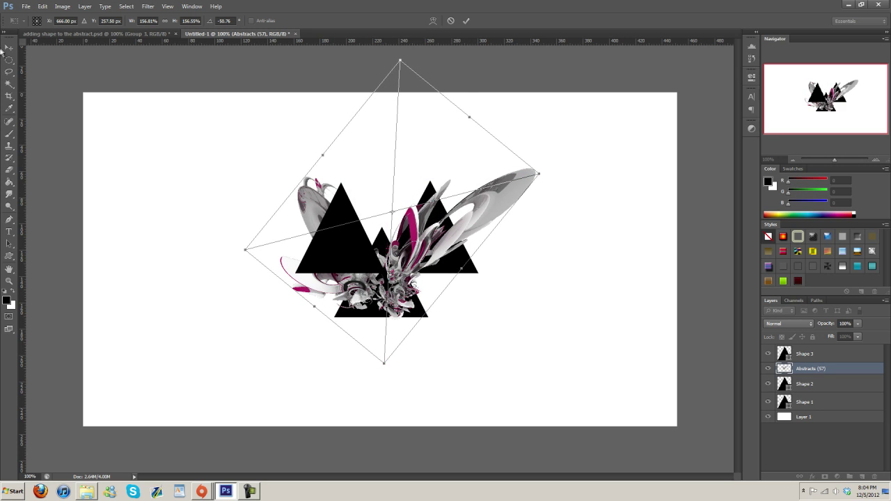
{"action": "key", "text": "v"}
{"action": "left_click", "coordinate": [398, 184]}
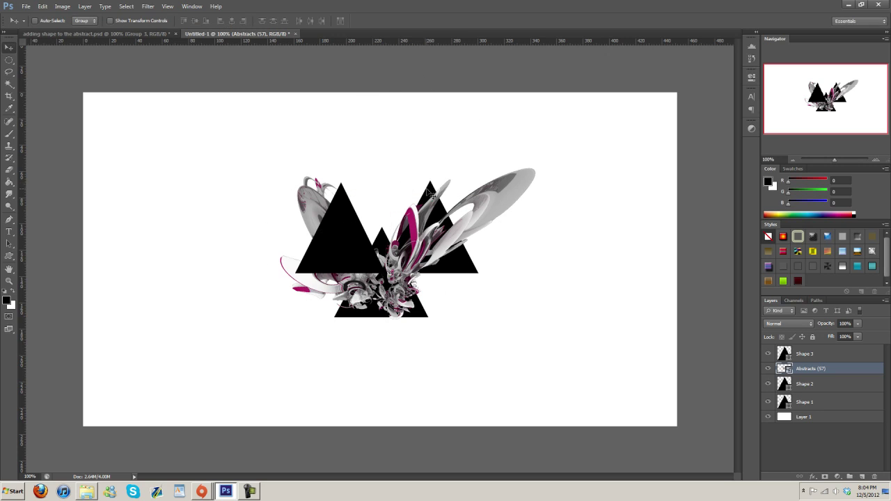
Make two copies of the render layer and interleave them between the Shape layers.
{"action": "left_click_drag", "start_coordinate": [823, 373], "coordinate": [824, 350]}
{"action": "right_click", "coordinate": [823, 350]}
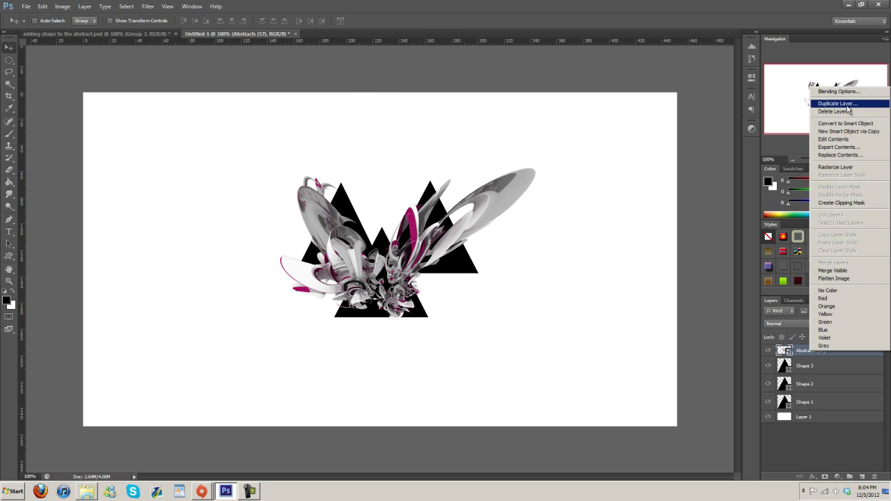
{"action": "left_click", "coordinate": [847, 106]}
{"action": "left_click", "coordinate": [519, 155]}
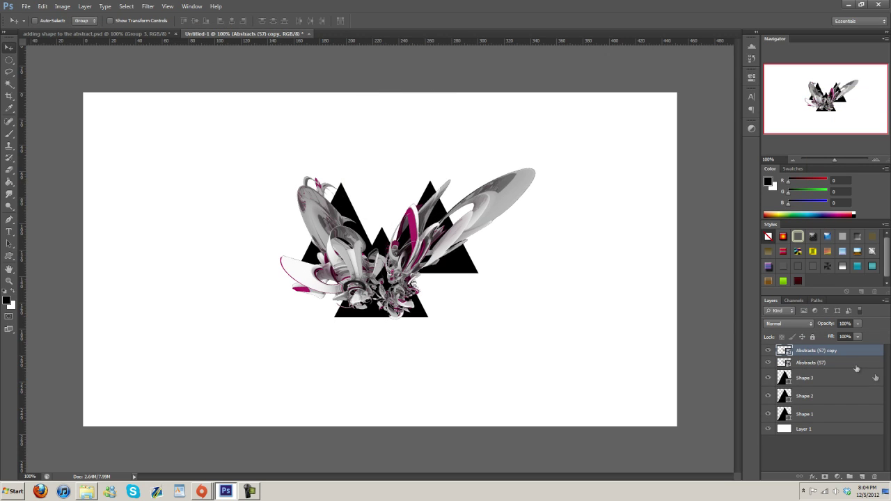
{"action": "right_click", "coordinate": [839, 353]}
{"action": "left_click", "coordinate": [847, 105]}
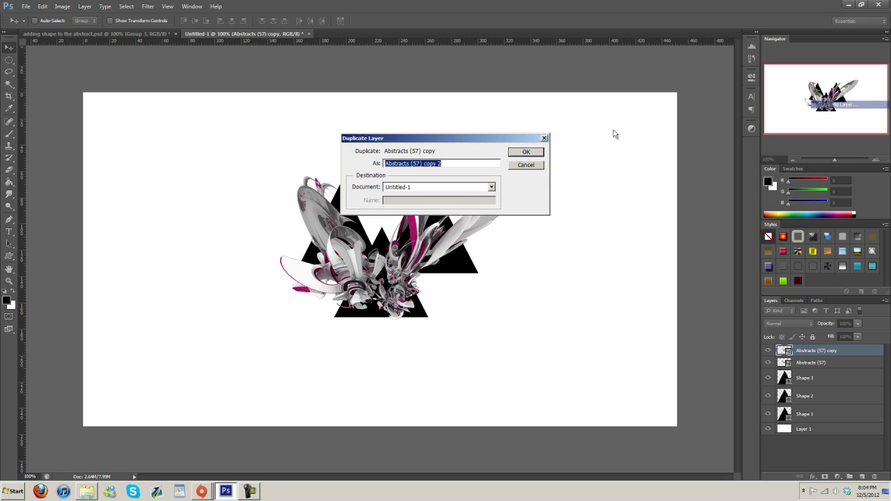
{"action": "left_click", "coordinate": [520, 155]}
{"action": "left_click_drag", "start_coordinate": [808, 353], "coordinate": [814, 386]}
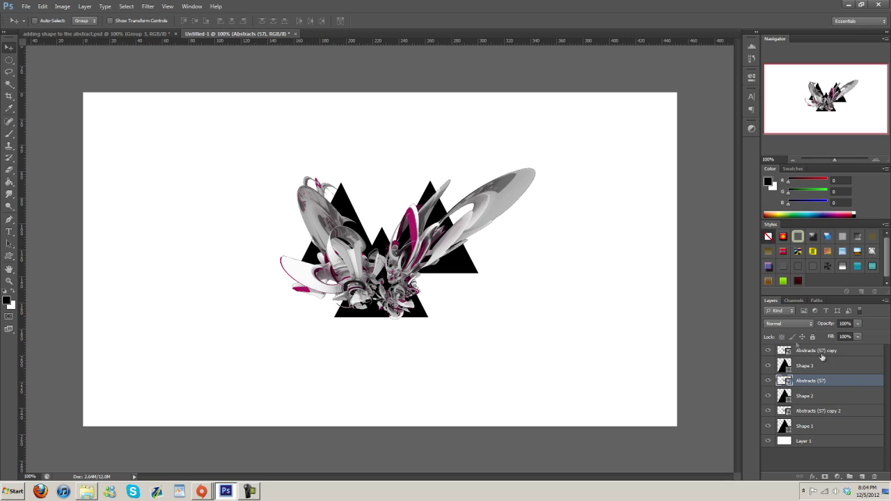
{"action": "left_click", "coordinate": [829, 367]}
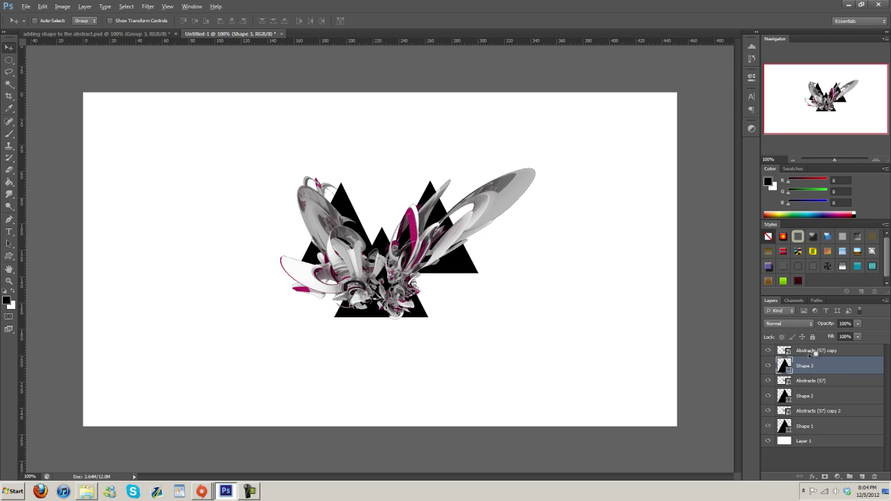
Clip each Abstracts (57) layer into the triangle below it: Shape 3, Shape 2 and Shape 1.
{"action": "key", "text": "alt"}
{"action": "left_click", "coordinate": [816, 357], "text": "alt"}
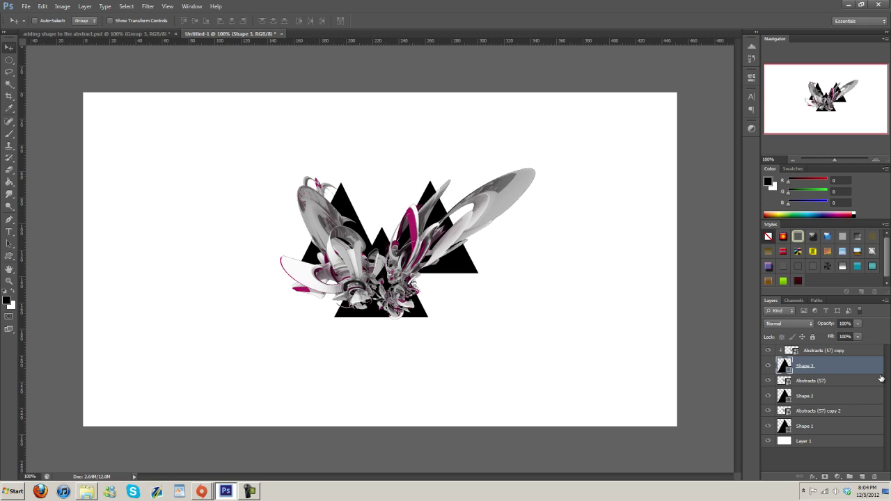
{"action": "left_click", "coordinate": [831, 383], "text": "alt"}
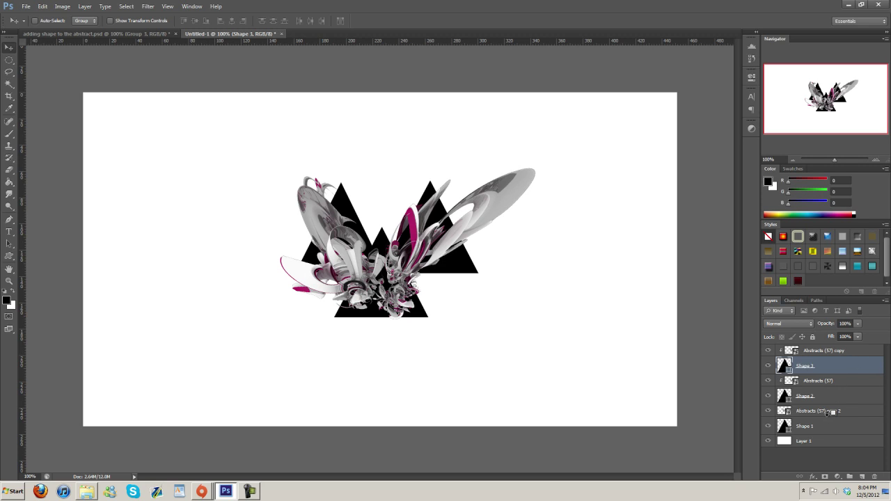
{"action": "left_click", "coordinate": [829, 413], "text": "alt"}
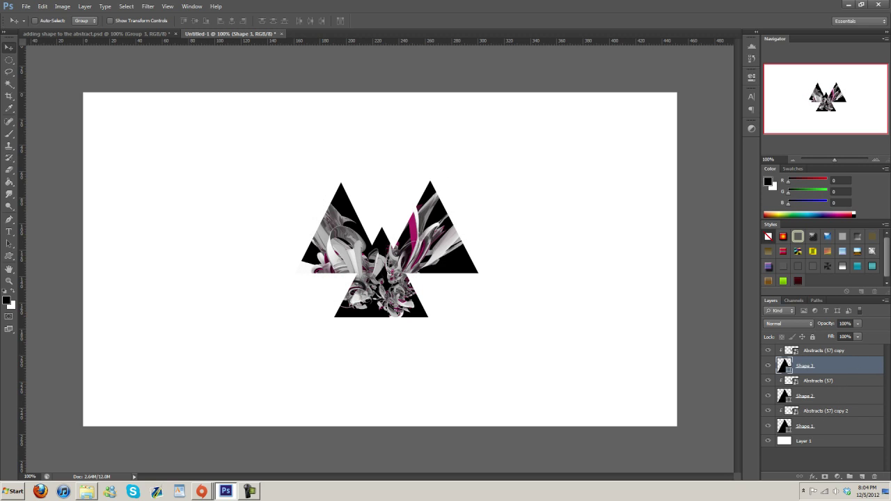
Check each layer in the stack, then release and re-clip Abstracts (57) copy to Shape 3.
{"action": "left_click", "coordinate": [822, 428]}
{"action": "left_click", "coordinate": [827, 412]}
{"action": "left_click", "coordinate": [827, 396]}
{"action": "left_click", "coordinate": [827, 382]}
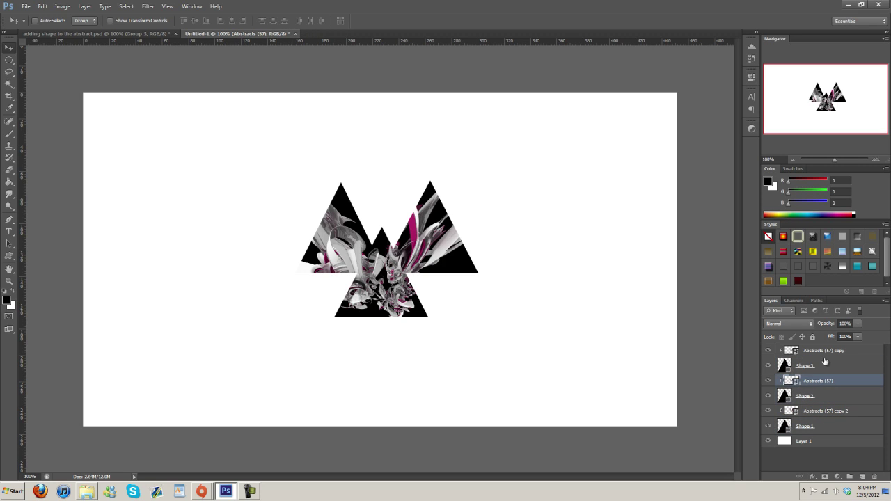
{"action": "left_click", "coordinate": [825, 363]}
{"action": "left_click", "coordinate": [823, 352]}
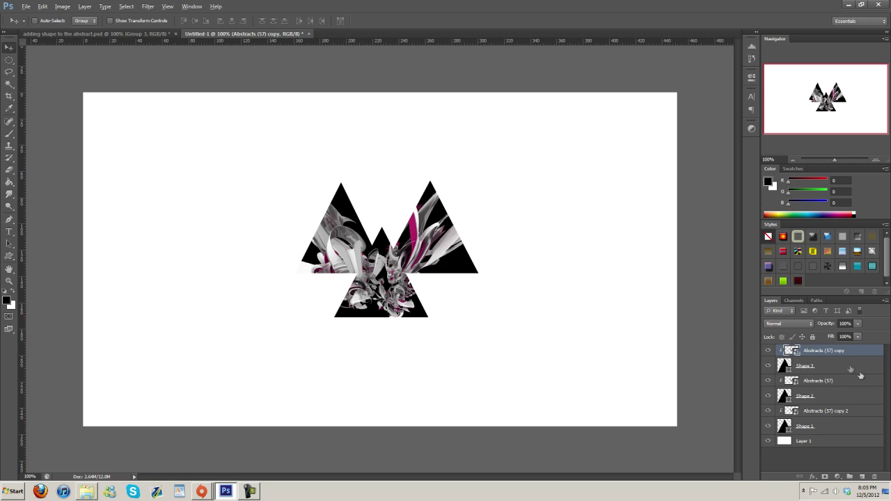
{"action": "left_click", "coordinate": [841, 352], "text": "alt"}
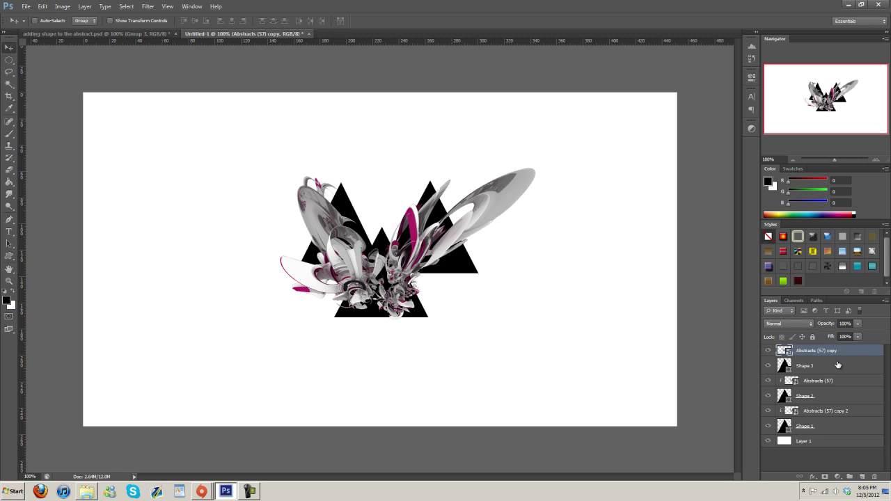
{"action": "left_click", "coordinate": [843, 353], "text": "alt"}
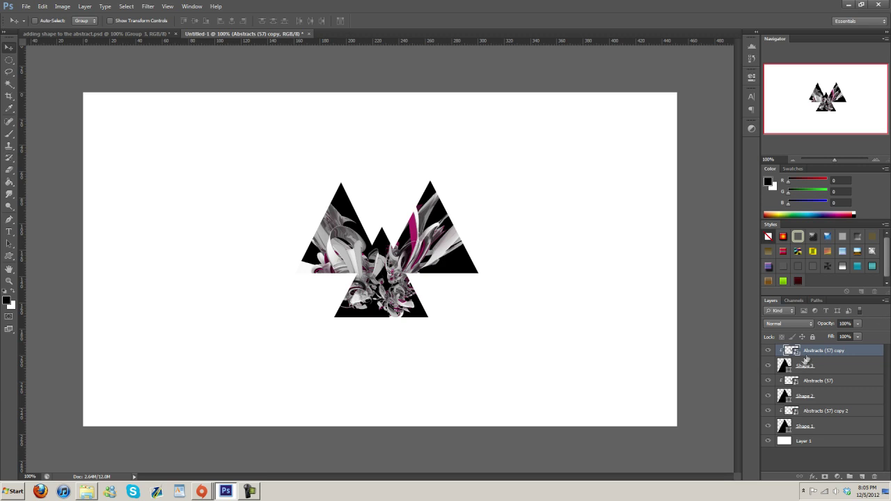
Shift the render up inside the left triangle and reposition Abstracts (57) within the right triangle.
{"action": "left_click_drag", "start_coordinate": [443, 253], "coordinate": [452, 210]}
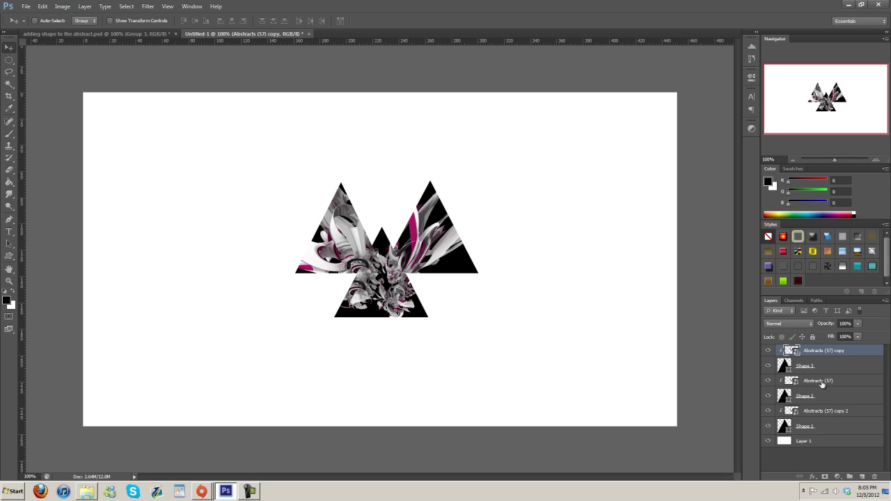
{"action": "left_click", "coordinate": [822, 382]}
{"action": "left_click_drag", "start_coordinate": [444, 262], "coordinate": [445, 189]}
{"action": "left_click_drag", "start_coordinate": [416, 221], "coordinate": [426, 280]}
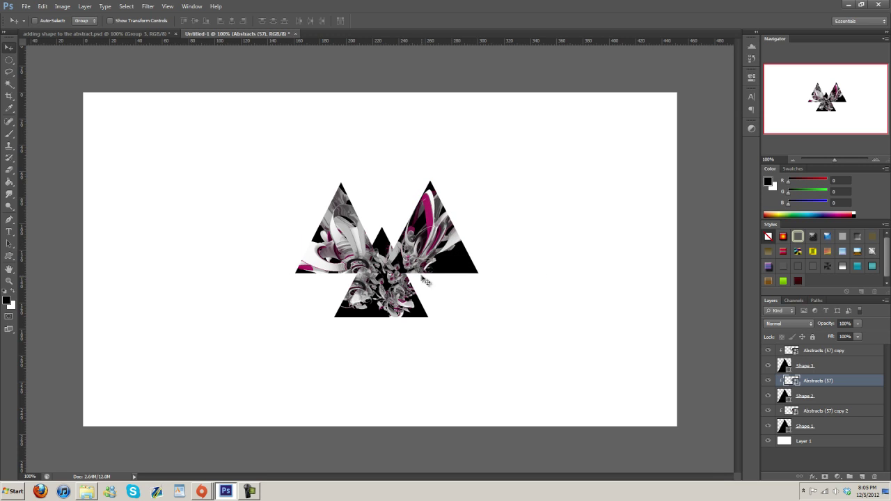
{"action": "left_click_drag", "start_coordinate": [416, 265], "coordinate": [468, 231]}
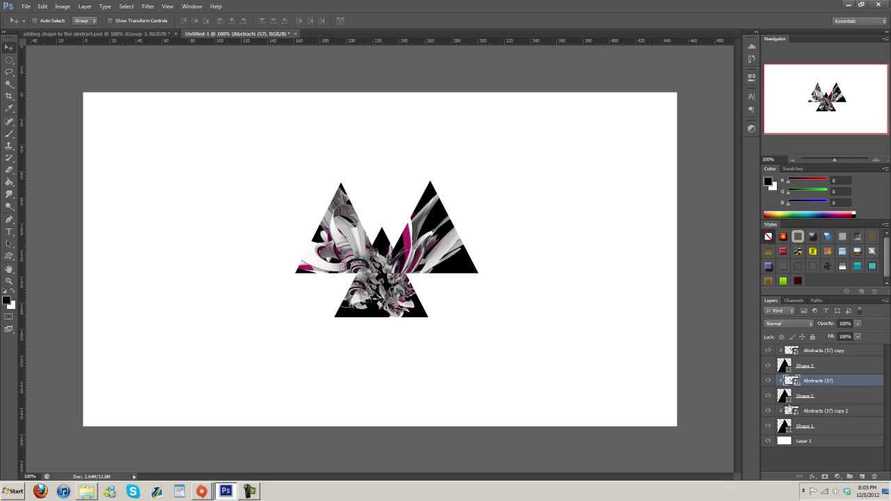
{"action": "double_click", "coordinate": [788, 403]}
{"action": "left_click", "coordinate": [514, 185]}
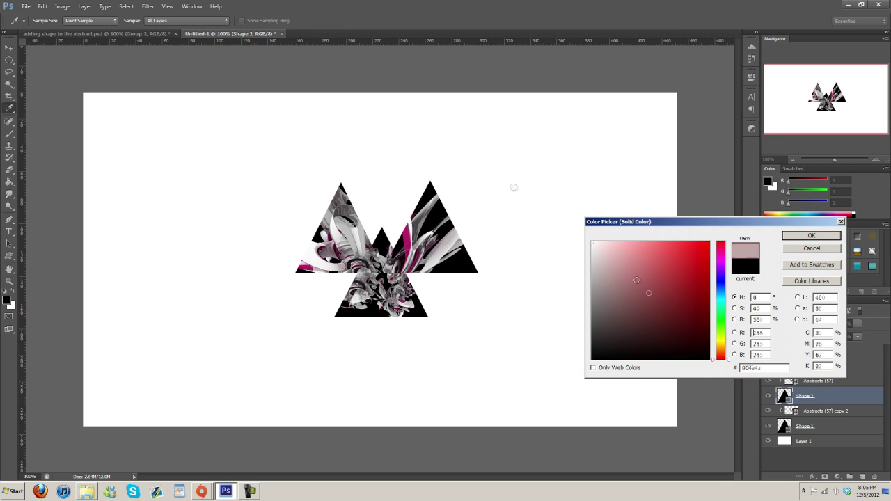
{"action": "left_click", "coordinate": [801, 238]}
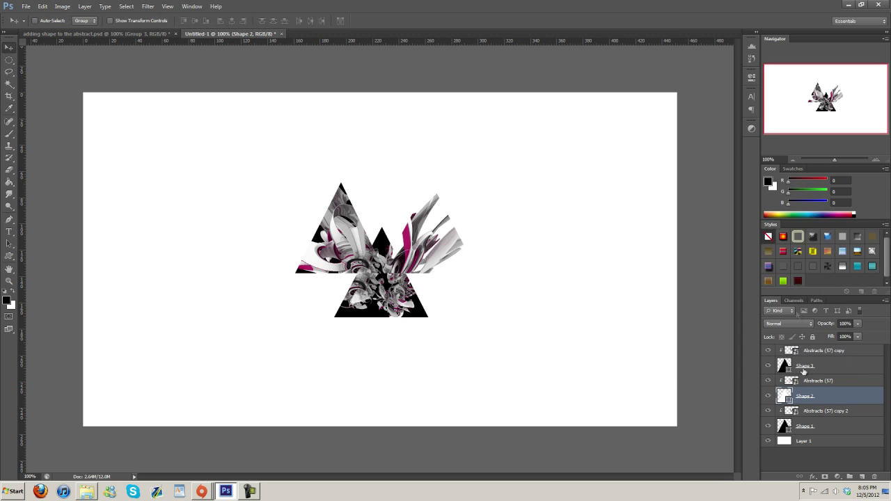
{"action": "double_click", "coordinate": [786, 366]}
{"action": "left_click", "coordinate": [318, 234]}
{"action": "left_click", "coordinate": [808, 237]}
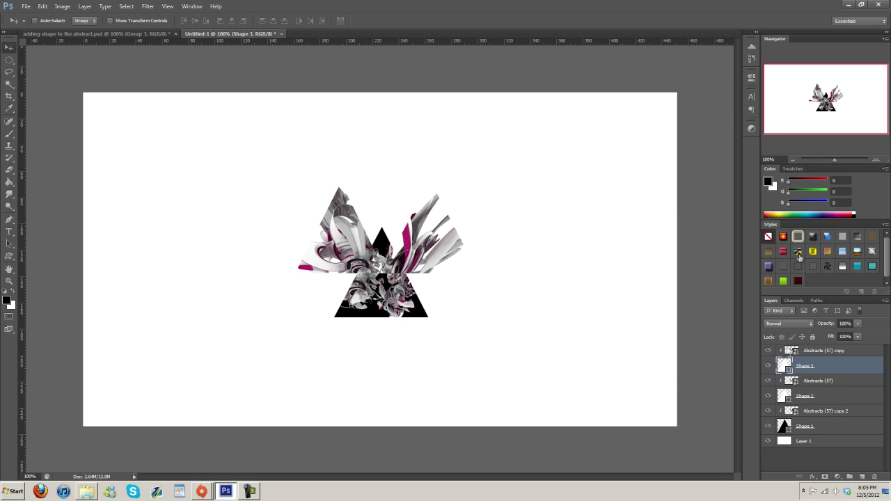
{"action": "double_click", "coordinate": [785, 426]}
{"action": "left_click", "coordinate": [519, 175]}
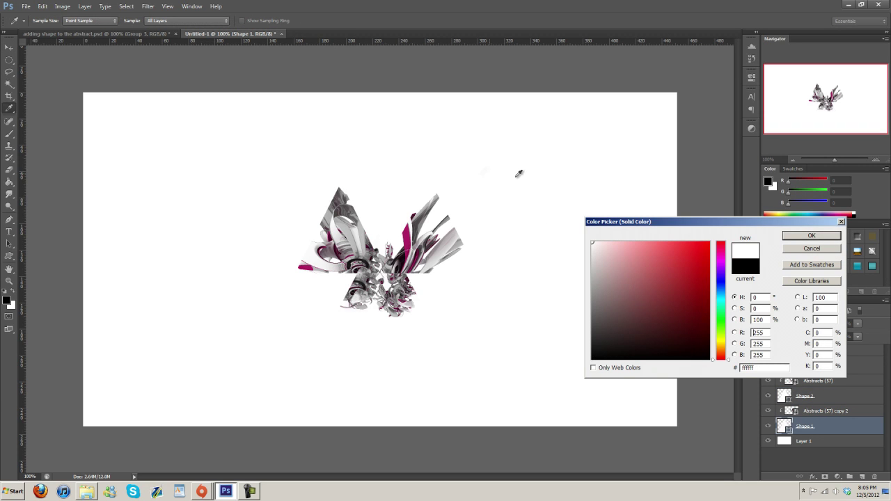
{"action": "left_click", "coordinate": [810, 237]}
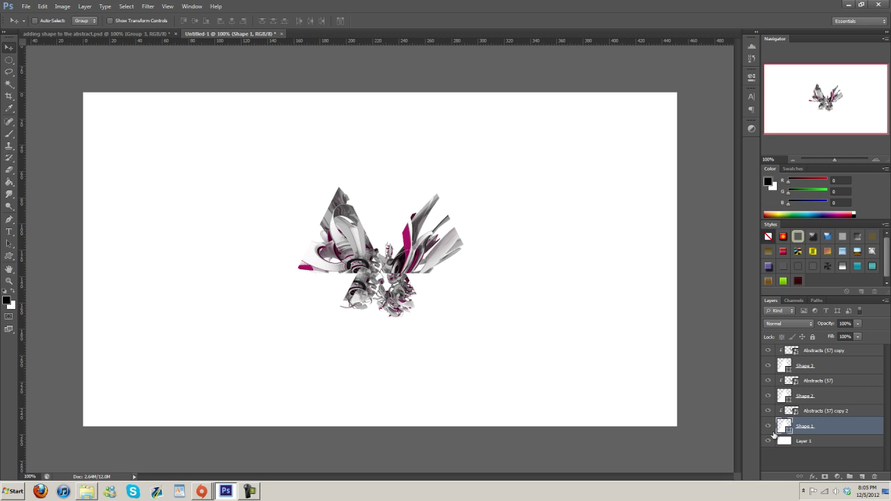
{"action": "double_click", "coordinate": [789, 430]}
{"action": "left_click", "coordinate": [808, 249]}
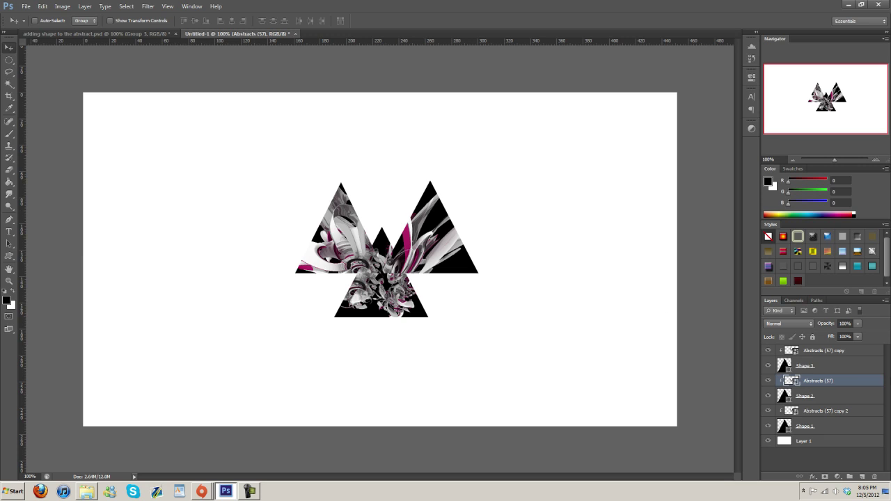
Duplicate Shape 3, move the copy to the top, and clip Abstracts (57) copy to Shape 3.
{"action": "right_click", "coordinate": [825, 365]}
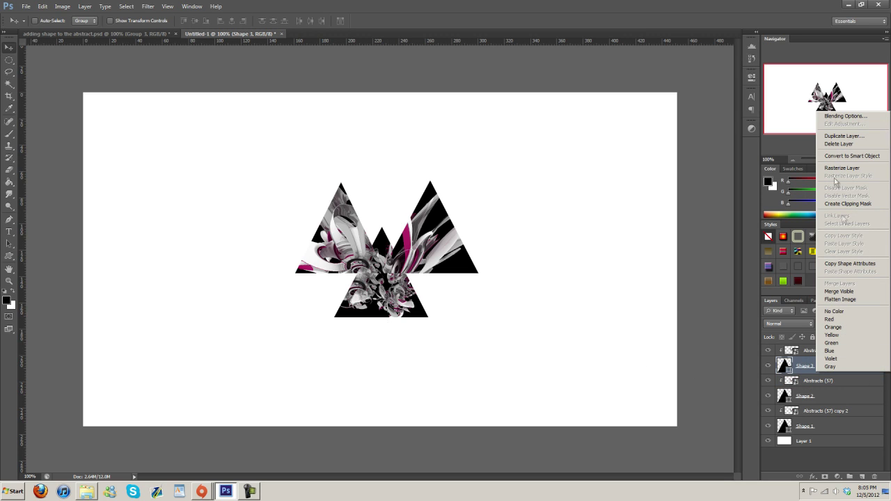
{"action": "left_click", "coordinate": [844, 136]}
{"action": "left_click", "coordinate": [528, 154]}
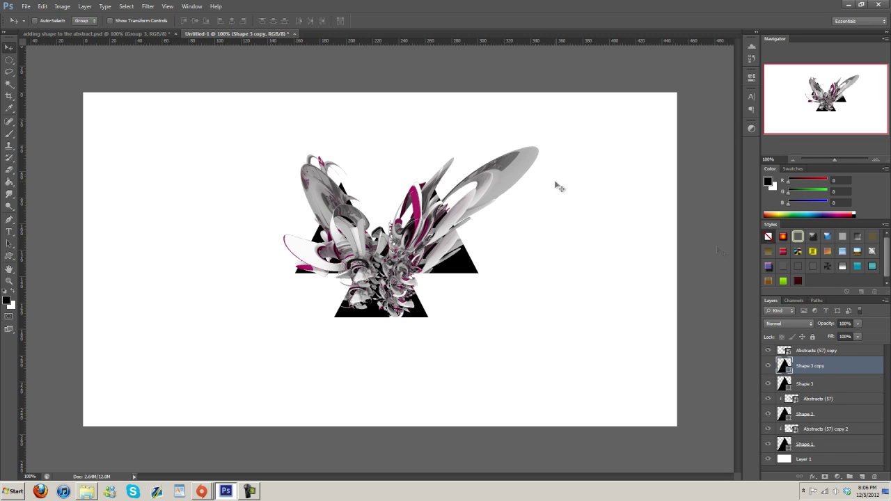
{"action": "left_click_drag", "start_coordinate": [819, 369], "coordinate": [817, 354]}
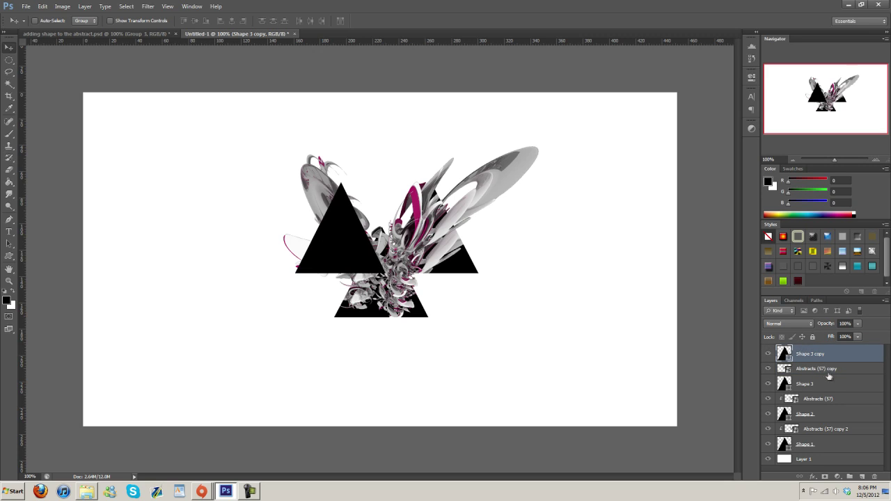
{"action": "left_click", "coordinate": [826, 377], "text": "alt"}
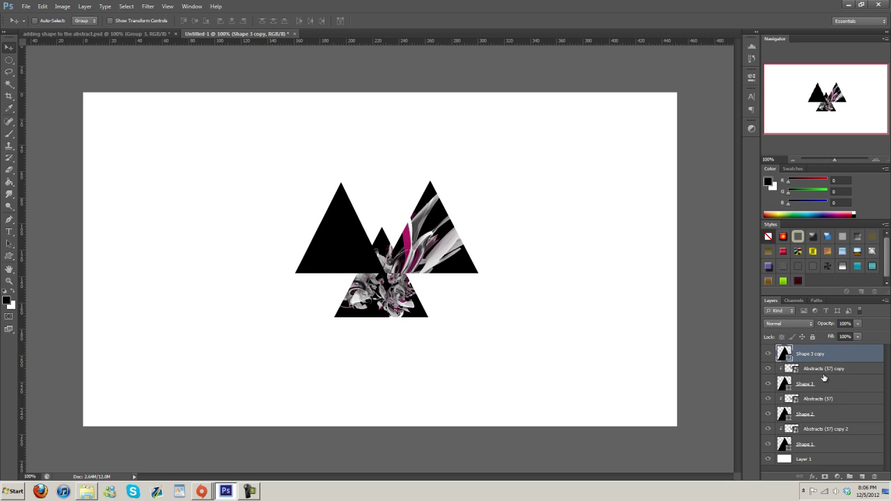
{"action": "left_click", "coordinate": [768, 354]}
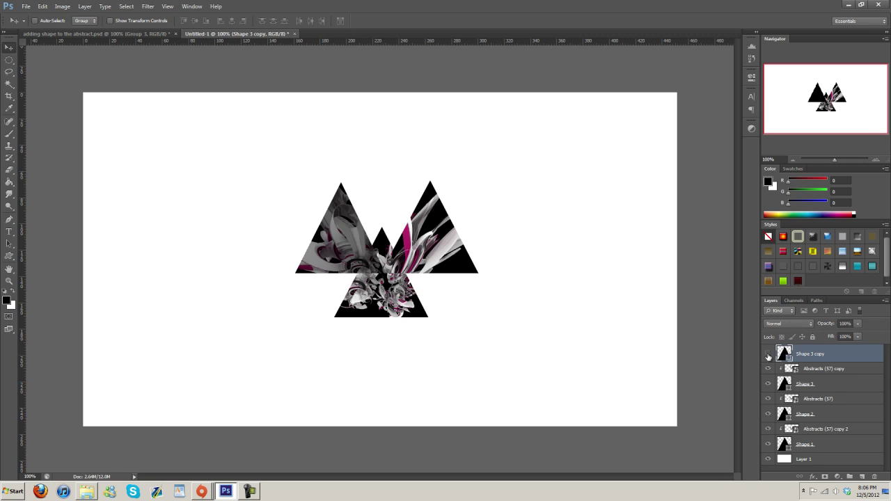
{"action": "left_click", "coordinate": [769, 353]}
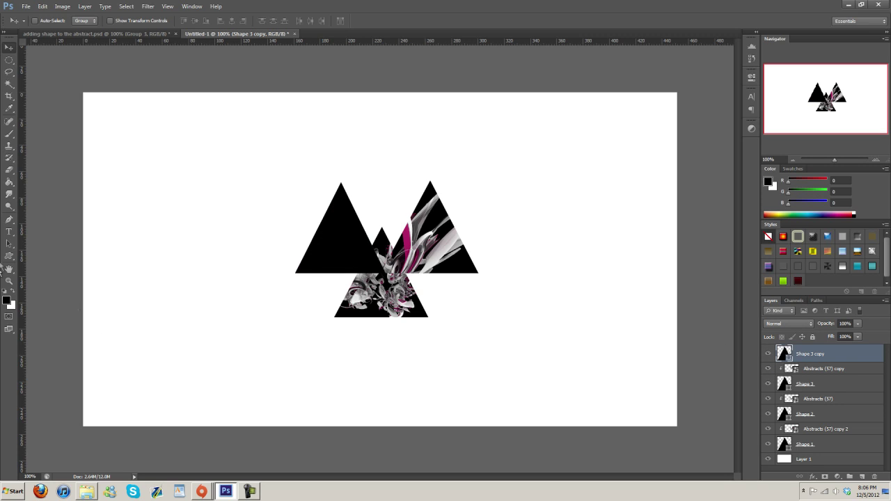
Remove the triangle copy's fill and give it a white 3 pt outline.
{"action": "left_click", "coordinate": [10, 259]}
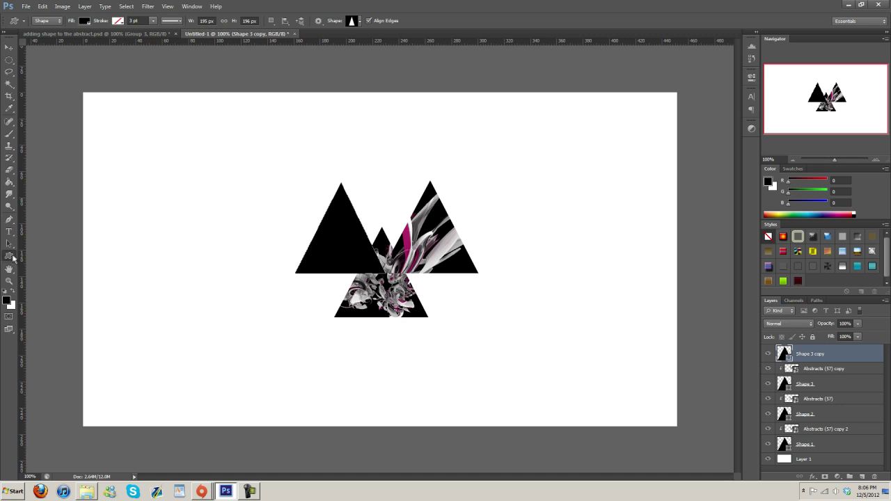
{"action": "left_click", "coordinate": [84, 22]}
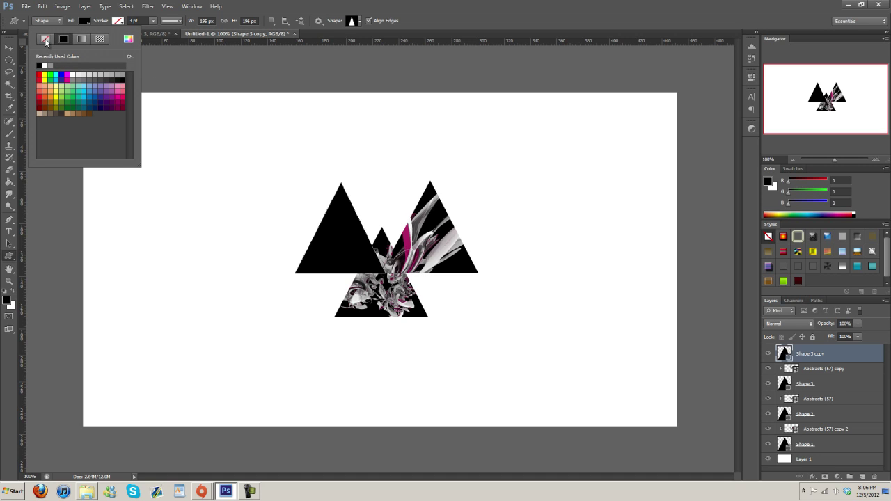
{"action": "left_click", "coordinate": [45, 40]}
{"action": "left_click", "coordinate": [84, 21]}
{"action": "left_click", "coordinate": [118, 20]}
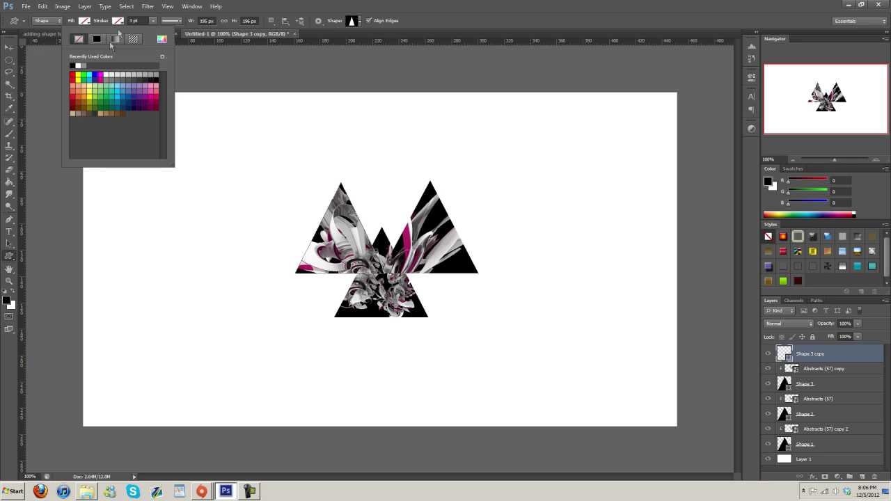
{"action": "left_click", "coordinate": [100, 38]}
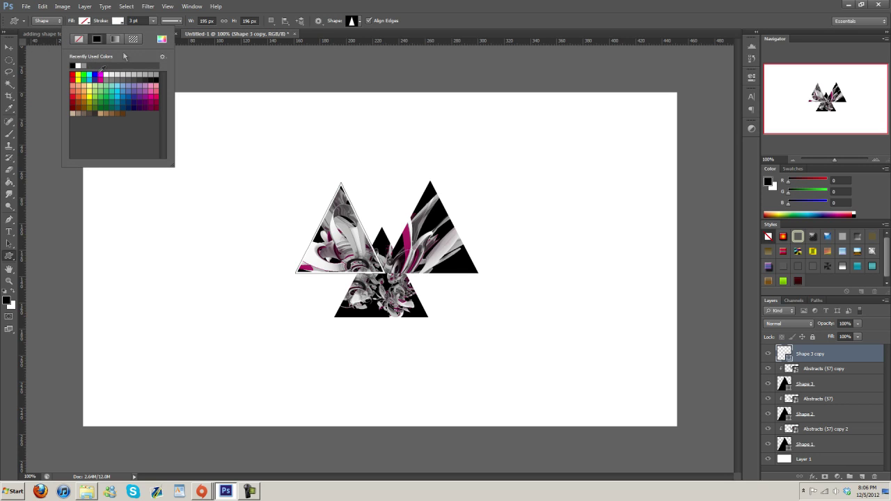
{"action": "left_click", "coordinate": [154, 26]}
{"action": "left_click", "coordinate": [143, 22]}
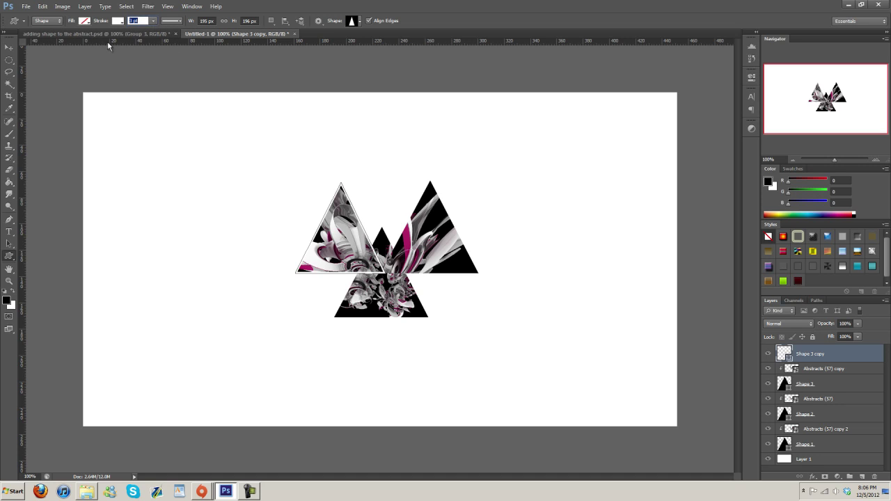
Change the outline colour to dark magenta sampled from the render in the Color Picker.
{"action": "left_click", "coordinate": [118, 21]}
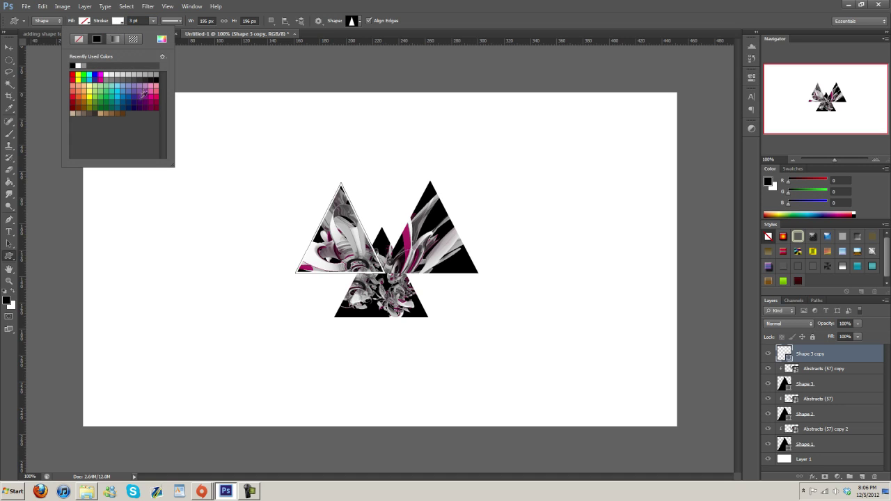
{"action": "left_click", "coordinate": [152, 89]}
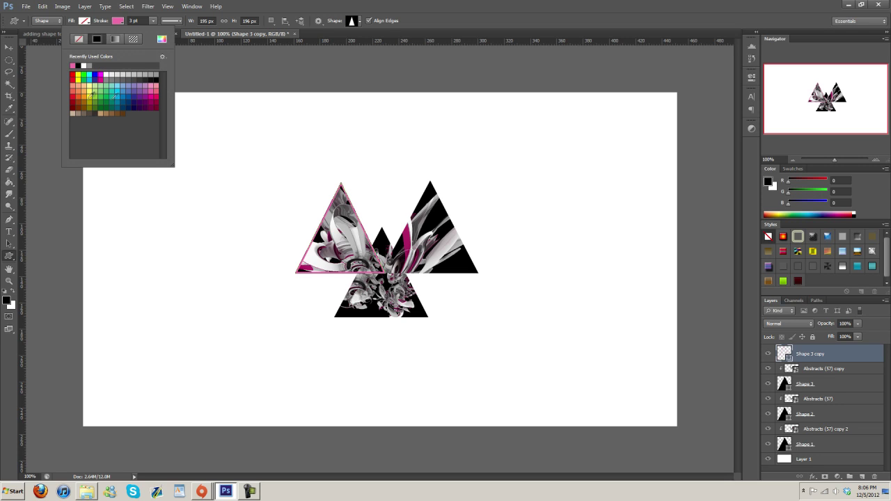
{"action": "left_click", "coordinate": [161, 39]}
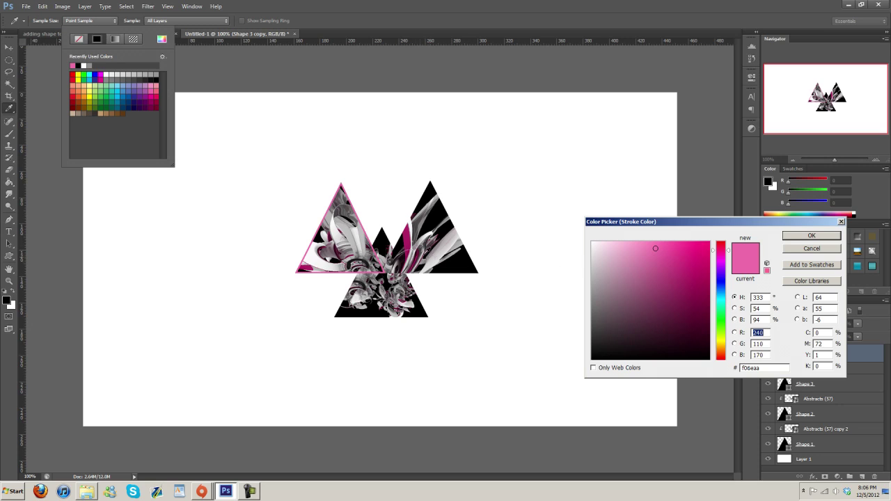
{"action": "left_click", "coordinate": [408, 235]}
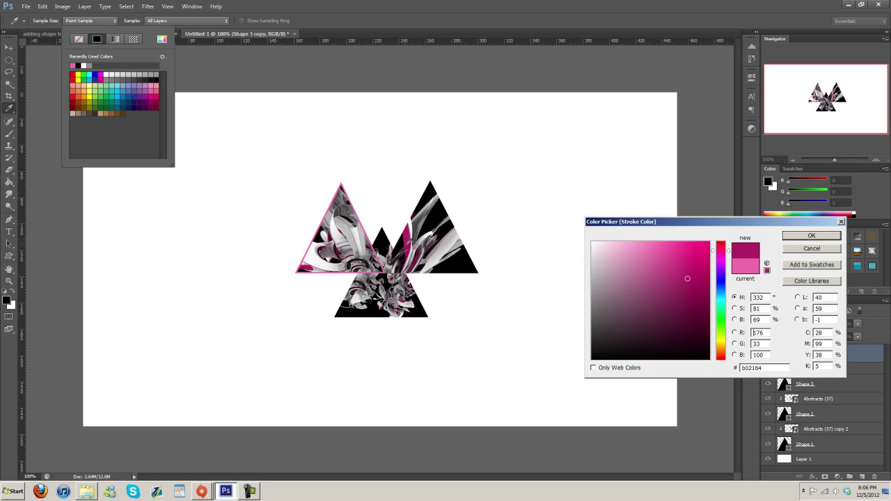
{"action": "left_click", "coordinate": [408, 239]}
{"action": "left_click", "coordinate": [798, 236]}
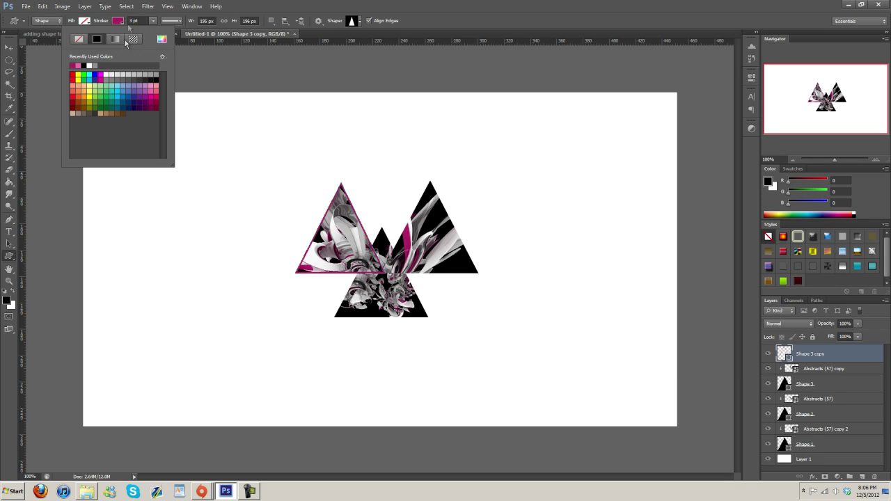
{"action": "key", "text": "Escape"}
Nudge the magenta outline triangle slightly left and up and move it below Shape 3.
{"action": "key", "text": "v"}
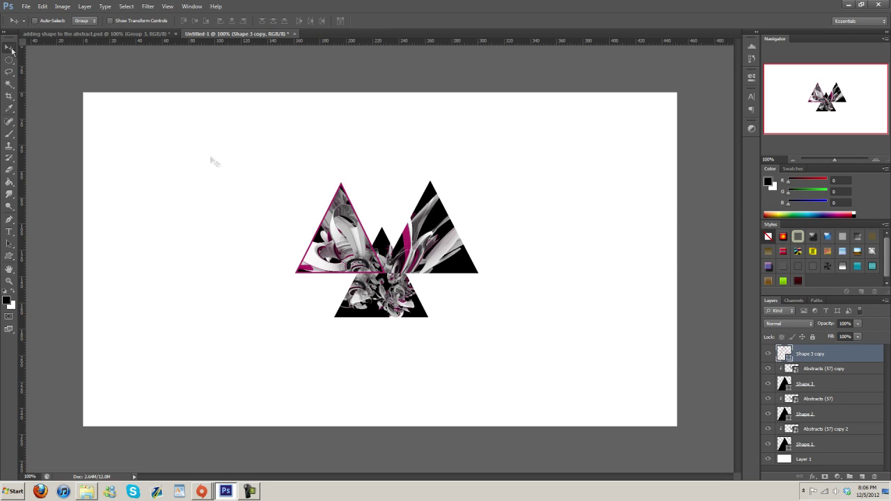
{"action": "left_click", "coordinate": [844, 387]}
{"action": "left_click", "coordinate": [822, 357]}
{"action": "left_click_drag", "start_coordinate": [294, 188], "coordinate": [291, 186]}
{"action": "key", "text": "Left"}
{"action": "key", "text": "Left"}
{"action": "key", "text": "Left"}
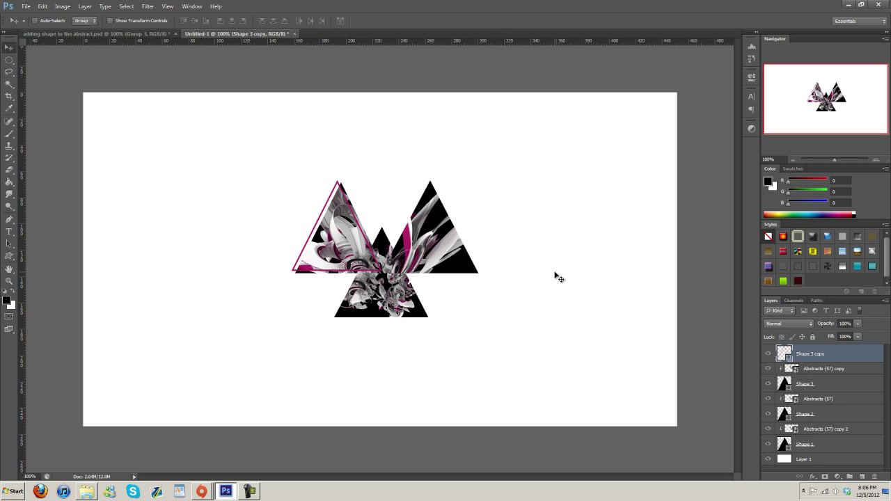
{"action": "left_click_drag", "start_coordinate": [831, 357], "coordinate": [832, 392]}
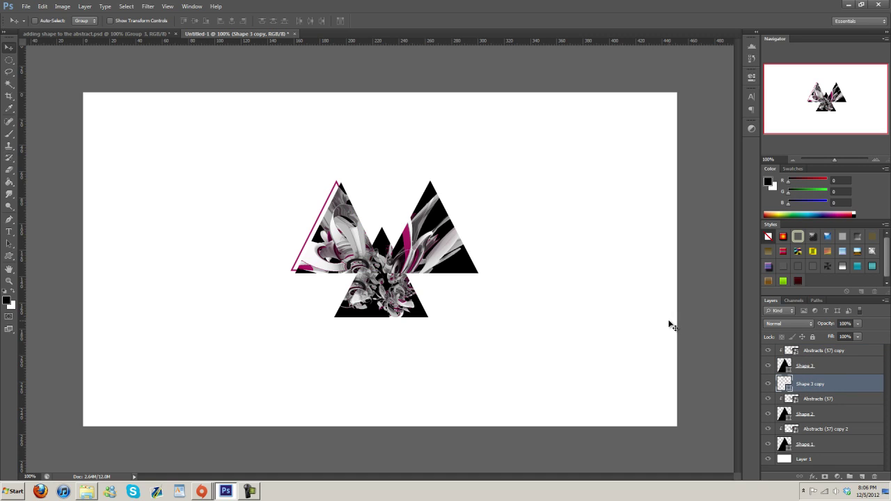
Duplicate the outline layer and offset the copy a few pixels left and up.
{"action": "right_click", "coordinate": [824, 377]}
{"action": "left_click", "coordinate": [835, 148]}
{"action": "key", "text": "Return"}
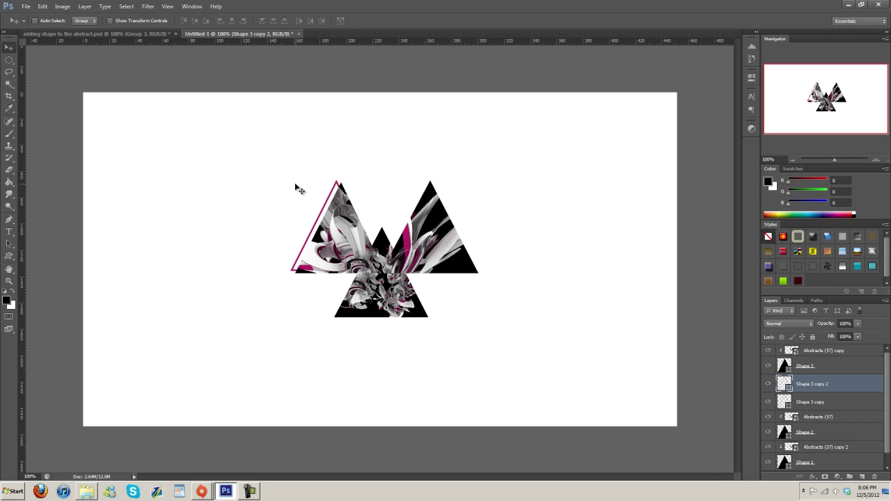
{"action": "key", "text": "Left"}
{"action": "key", "text": "Left"}
{"action": "key", "text": "Left"}
{"action": "key", "text": "Left"}
{"action": "key", "text": "Left"}
{"action": "key", "text": "Left"}
{"action": "key", "text": "Up"}
{"action": "key", "text": "Up"}
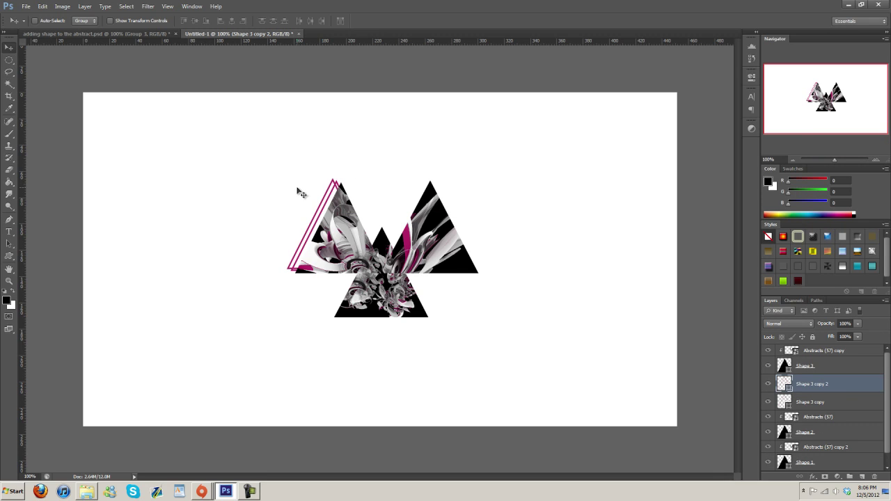
Set the Shape 3 copy 2 outline stroke colour to cyan.
{"action": "left_click", "coordinate": [9, 256]}
{"action": "left_click", "coordinate": [123, 23]}
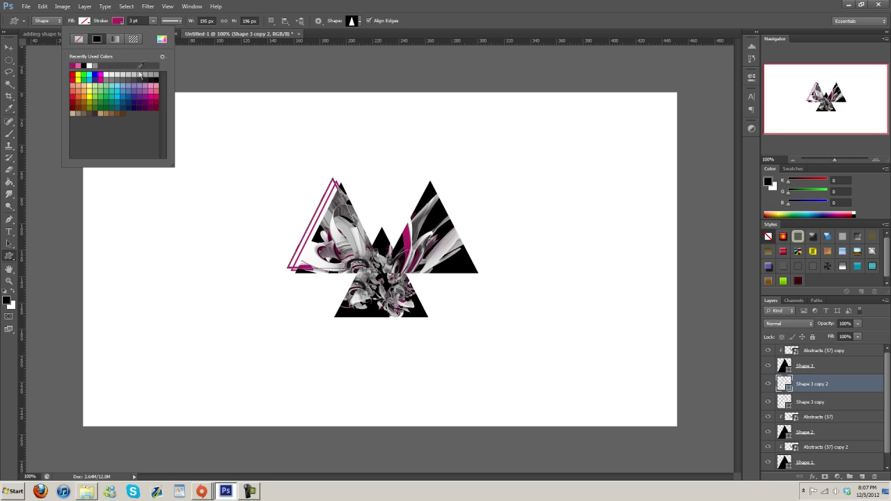
{"action": "left_click", "coordinate": [117, 95]}
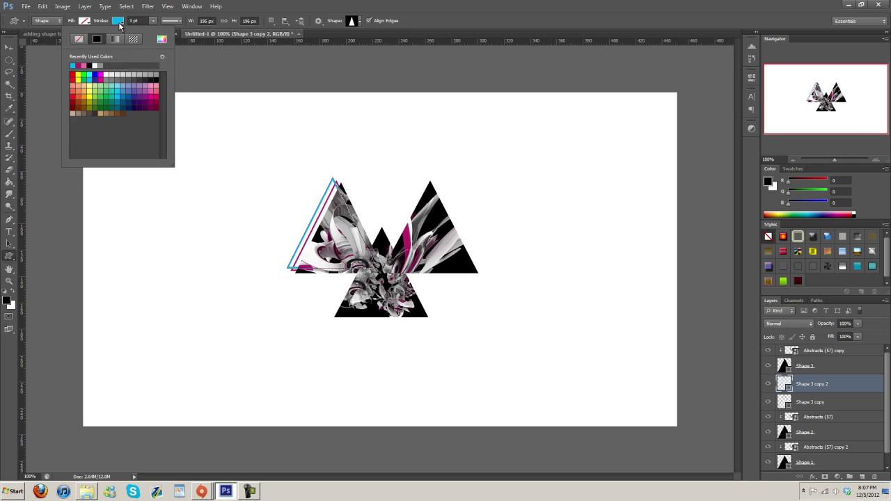
{"action": "left_click", "coordinate": [119, 26]}
Move the cyan outline layer below Shape 3 copy in the Layers panel.
{"action": "left_click", "coordinate": [9, 47]}
{"action": "left_click", "coordinate": [829, 431]}
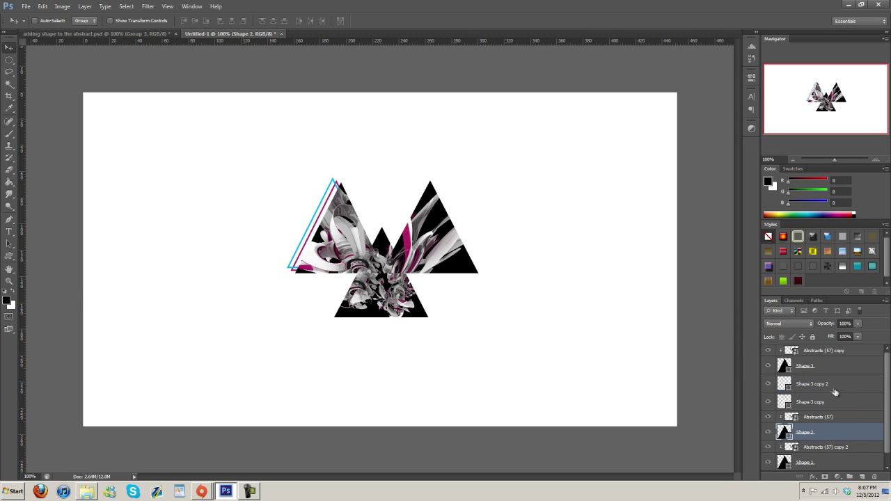
{"action": "left_click_drag", "start_coordinate": [811, 384], "coordinate": [812, 404]}
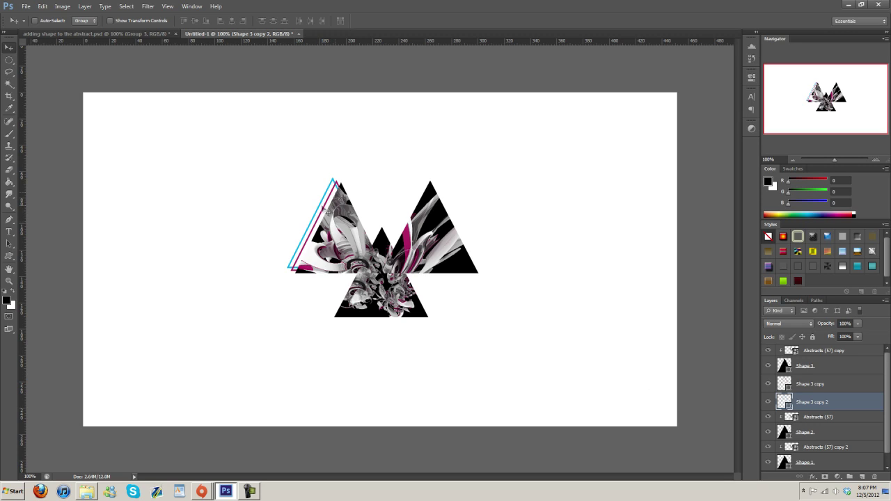
{"action": "scroll", "coordinate": [845, 418], "scroll_direction": "down", "scroll_amount": 1}
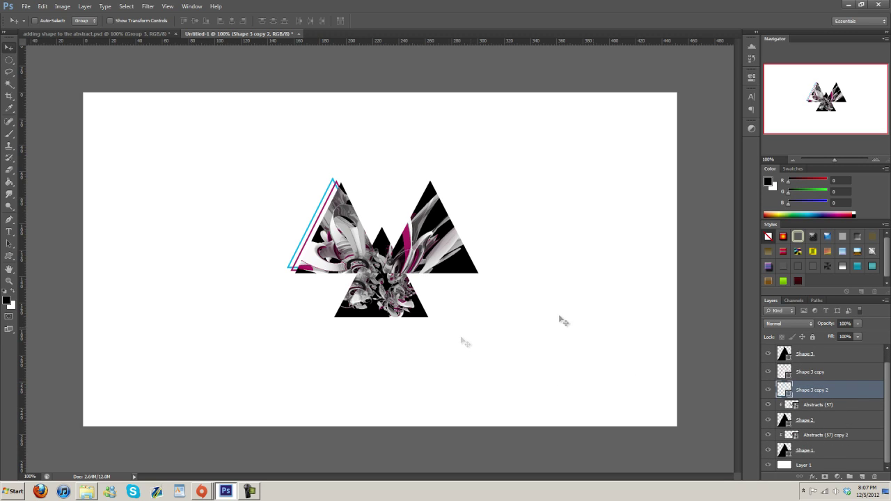
{"action": "scroll", "coordinate": [825, 425], "scroll_direction": "up", "scroll_amount": 1}
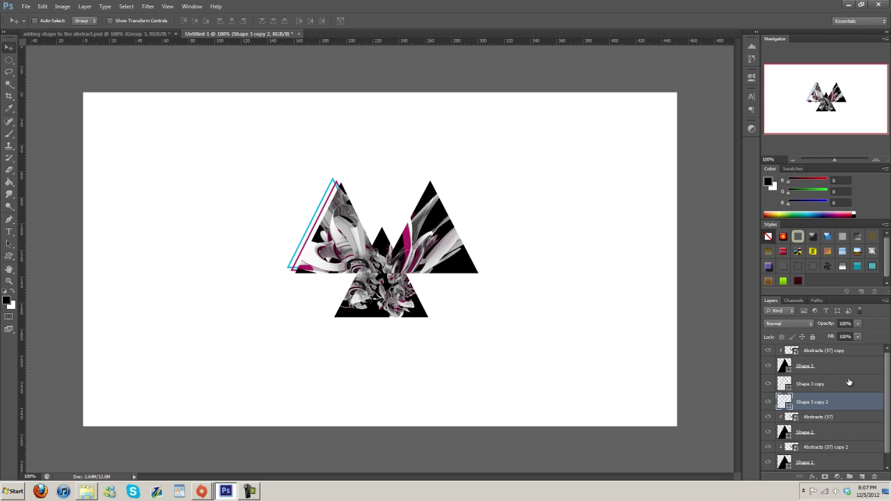
{"action": "left_click", "coordinate": [829, 352]}
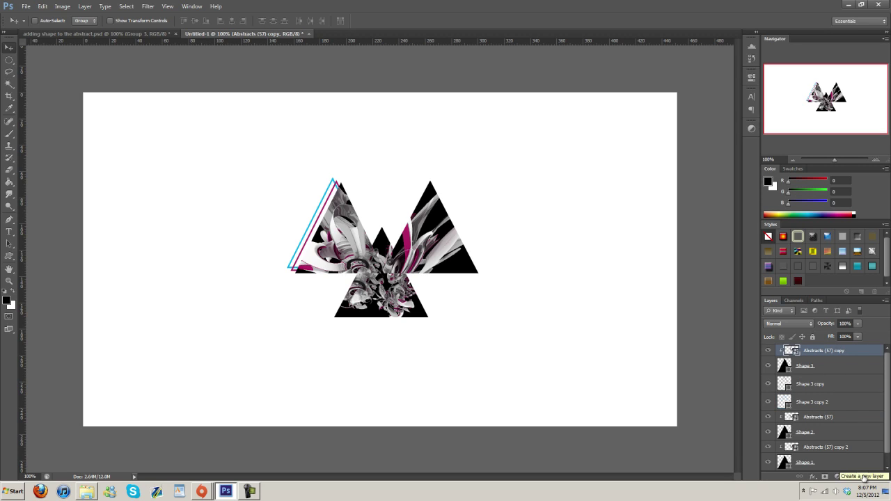
Draw a tall thin rectangle and move it through the centre of the triangles.
{"action": "left_click", "coordinate": [8, 261]}
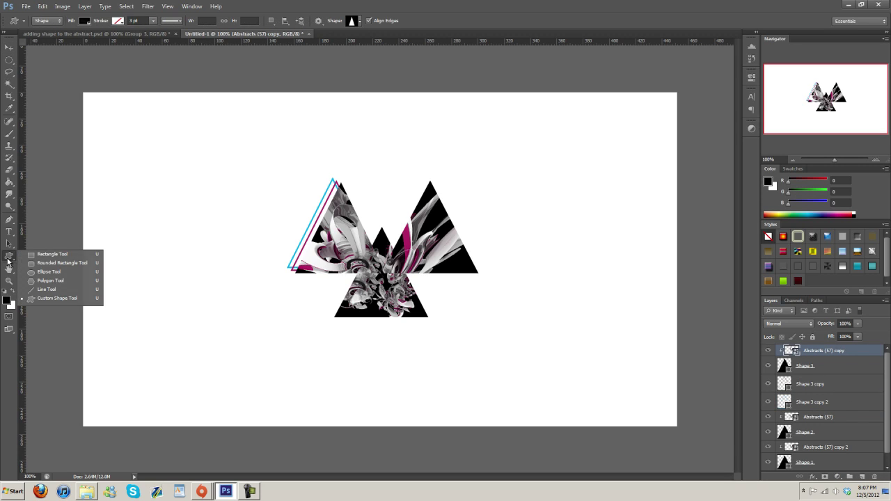
{"action": "left_click", "coordinate": [50, 256]}
{"action": "left_click_drag", "start_coordinate": [197, 127], "coordinate": [199, 396]}
{"action": "key", "text": "v"}
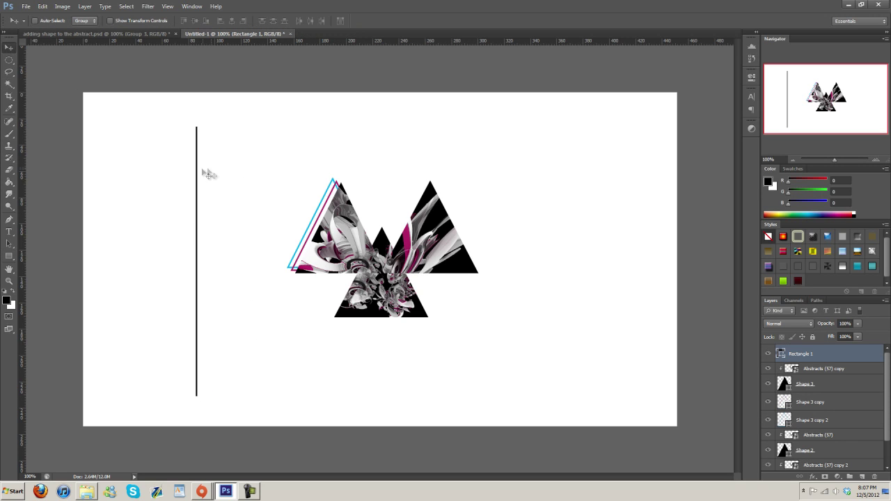
{"action": "left_click_drag", "start_coordinate": [209, 175], "coordinate": [386, 163]}
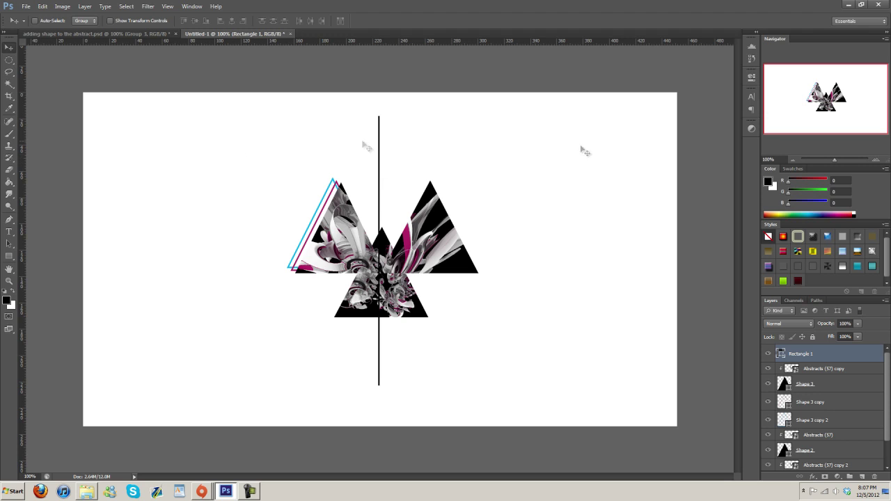
Rotate the line into a diagonal of about 39°, checking the poster document for reference.
{"action": "key", "text": "ctrl+t"}
{"action": "left_click_drag", "start_coordinate": [465, 116], "coordinate": [444, 192]}
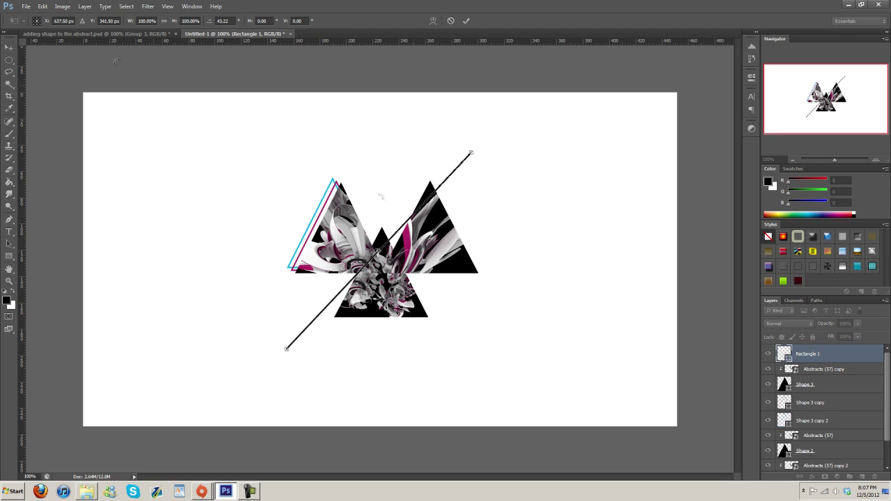
{"action": "left_click", "coordinate": [90, 33]}
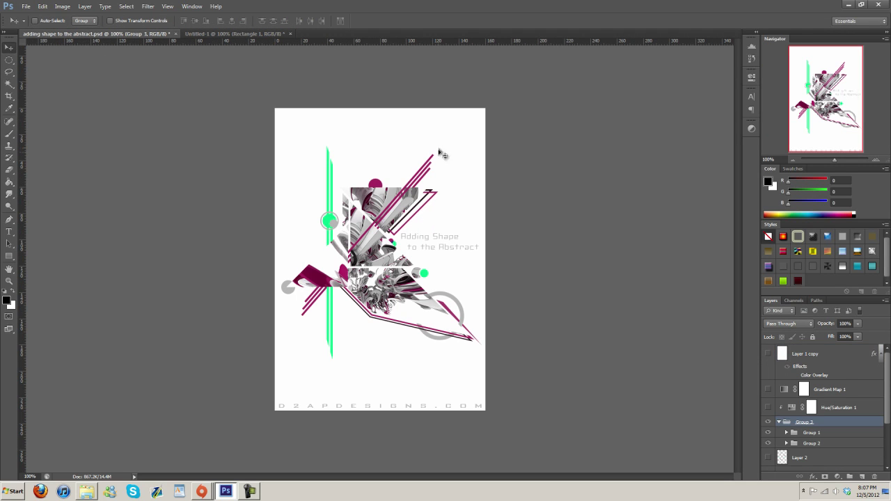
{"action": "left_click", "coordinate": [221, 33]}
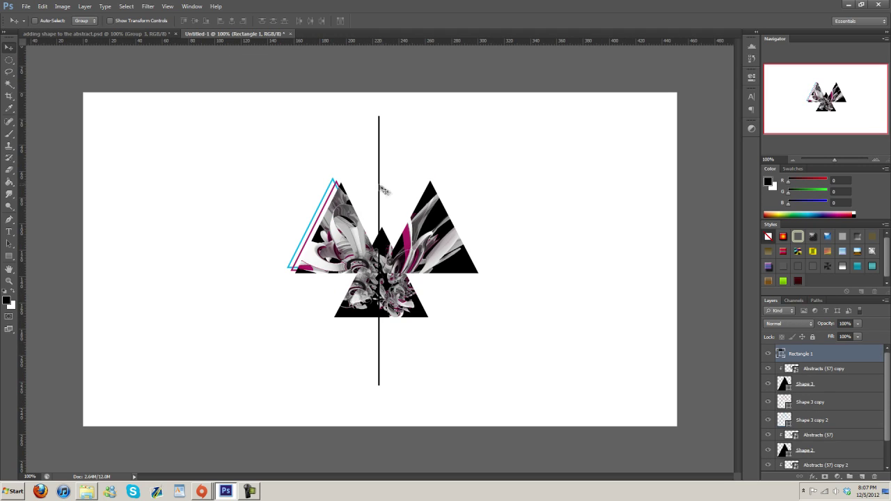
{"action": "key", "text": "ctrl+t"}
{"action": "left_click_drag", "start_coordinate": [438, 135], "coordinate": [495, 197]}
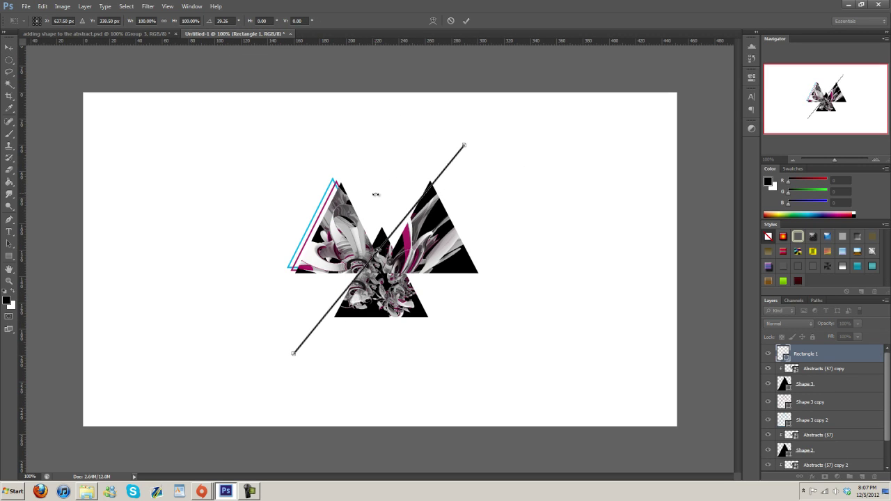
{"action": "left_click_drag", "start_coordinate": [405, 227], "coordinate": [399, 224]}
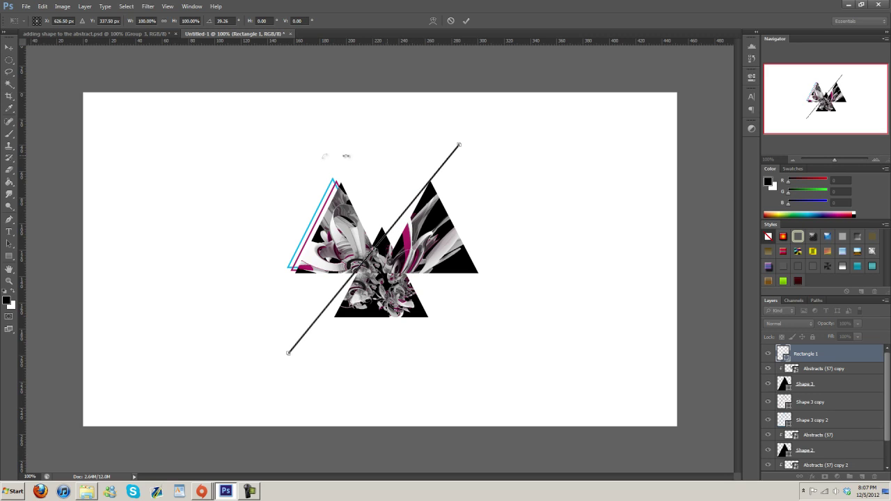
Reposition the diagonal line and fine-tune its rotation to about 34.7°, then commit it.
{"action": "left_click_drag", "start_coordinate": [383, 245], "coordinate": [424, 246]}
{"action": "key", "text": "Down"}
{"action": "key", "text": "Down"}
{"action": "key", "text": "Down"}
{"action": "key", "text": "Down"}
{"action": "key", "text": "Down"}
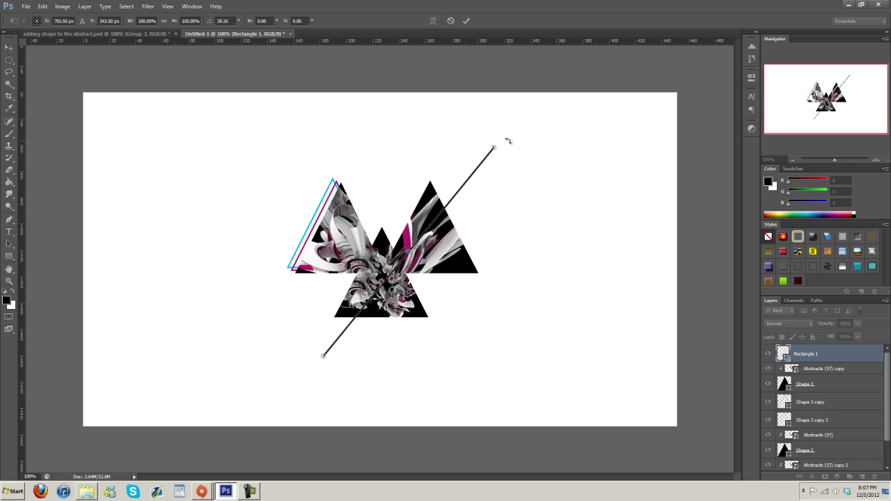
{"action": "left_click_drag", "start_coordinate": [508, 141], "coordinate": [492, 133]}
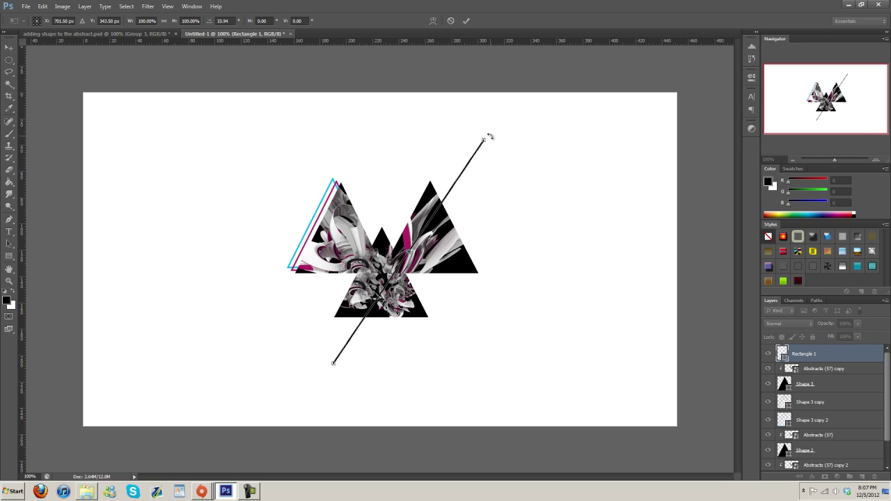
{"action": "left_click_drag", "start_coordinate": [491, 136], "coordinate": [493, 133]}
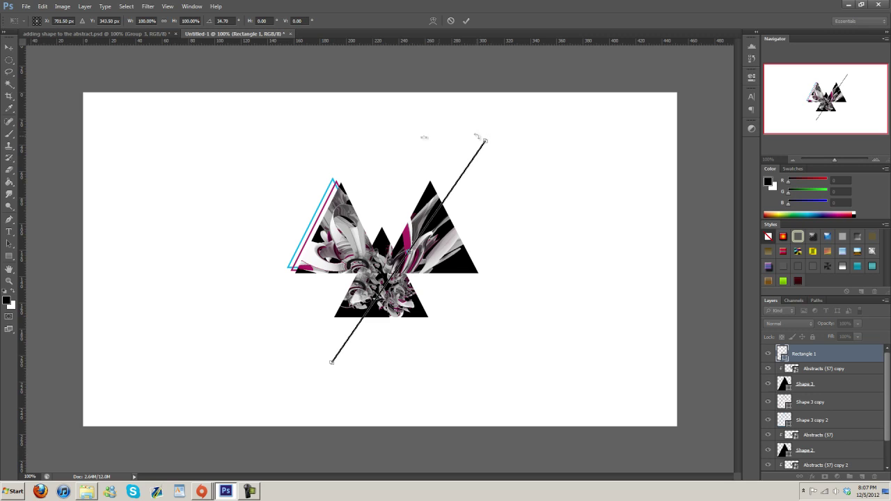
{"action": "left_click", "coordinate": [11, 50]}
{"action": "left_click", "coordinate": [399, 184]}
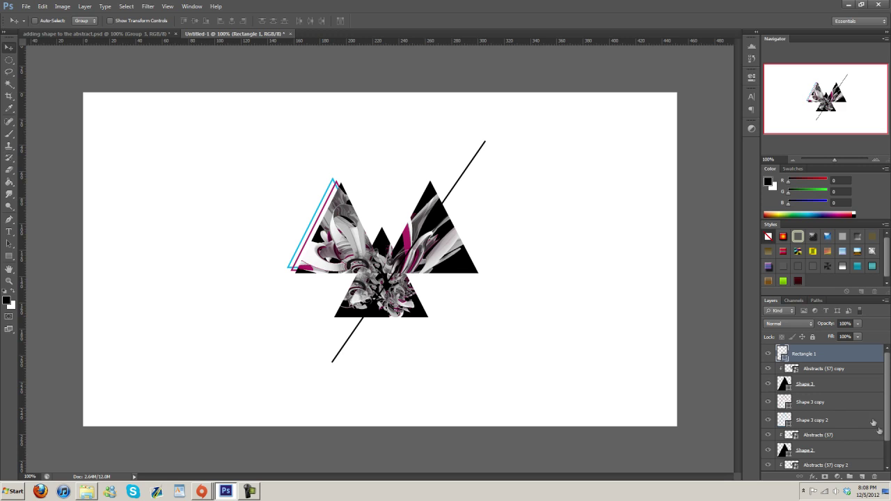
Fill the line with magenta sampled from the artwork and place it above Layer 1.
{"action": "double_click", "coordinate": [788, 359]}
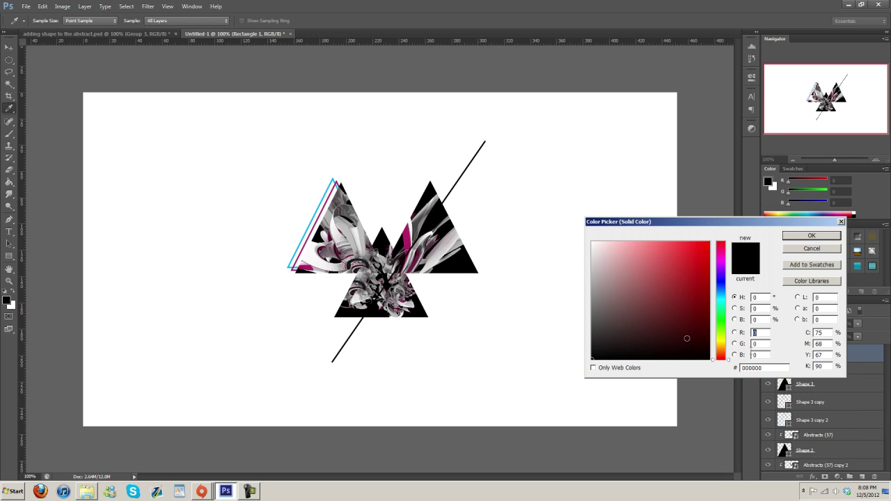
{"action": "left_click_drag", "start_coordinate": [688, 338], "coordinate": [709, 286]}
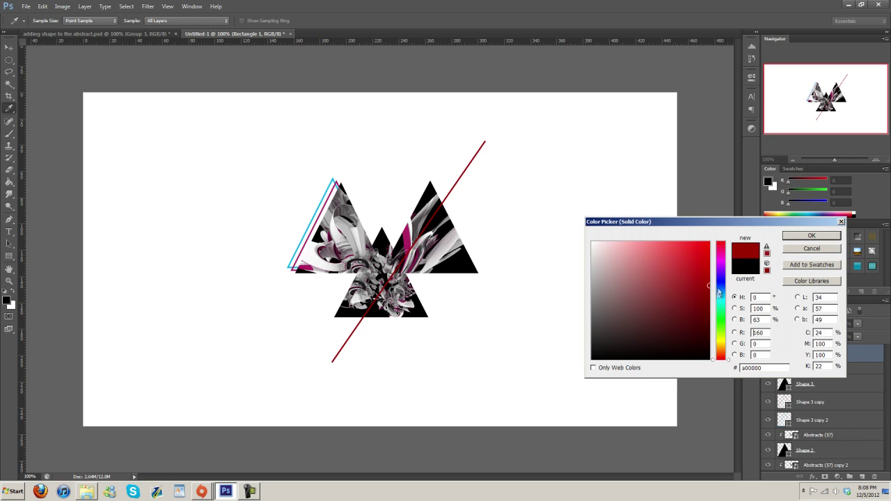
{"action": "left_click", "coordinate": [720, 288]}
{"action": "left_click", "coordinate": [411, 247]}
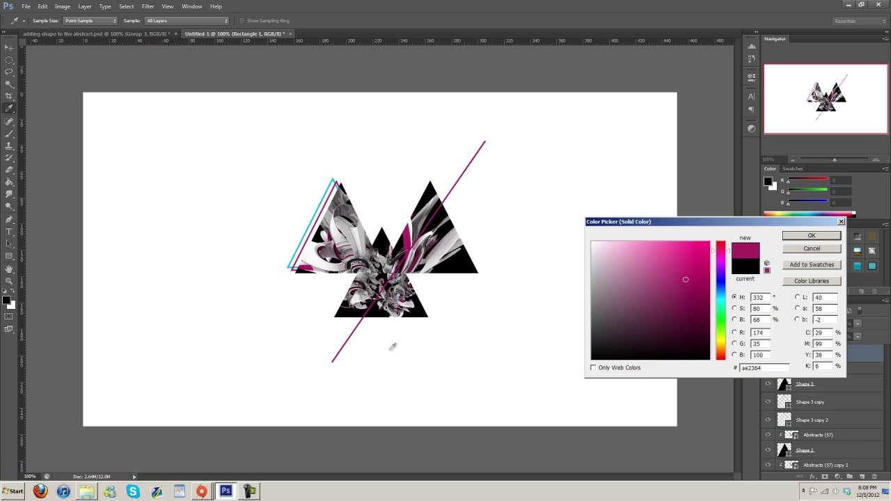
{"action": "left_click", "coordinate": [811, 235]}
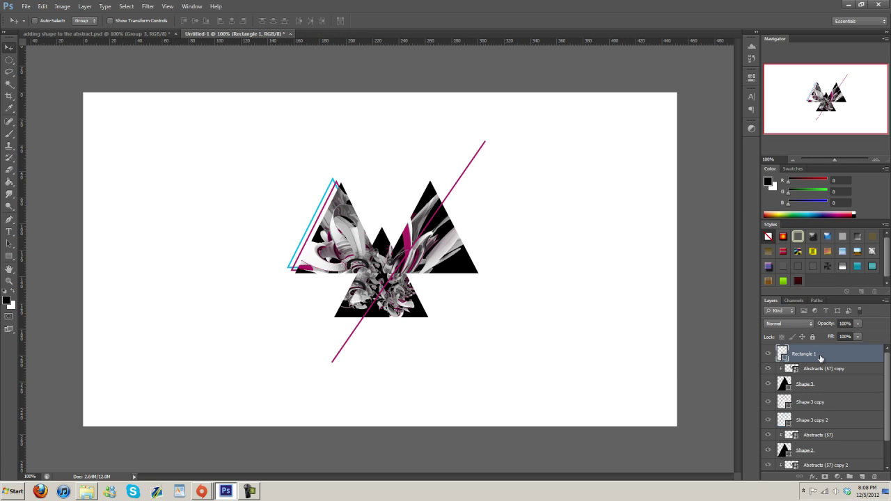
{"action": "left_click_drag", "start_coordinate": [820, 358], "coordinate": [820, 458]}
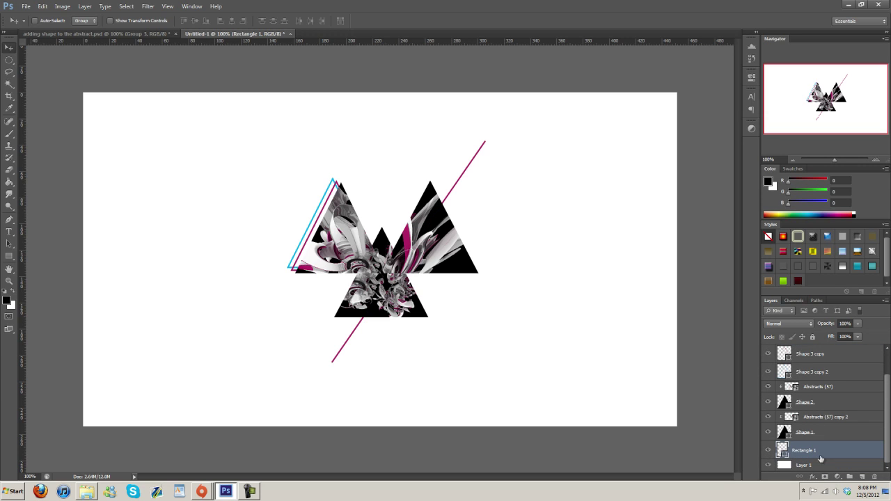
Duplicate the Rectangle 1 line twice, offsetting the copies into three parallel lines.
{"action": "right_click", "coordinate": [838, 459]}
{"action": "left_click", "coordinate": [846, 213]}
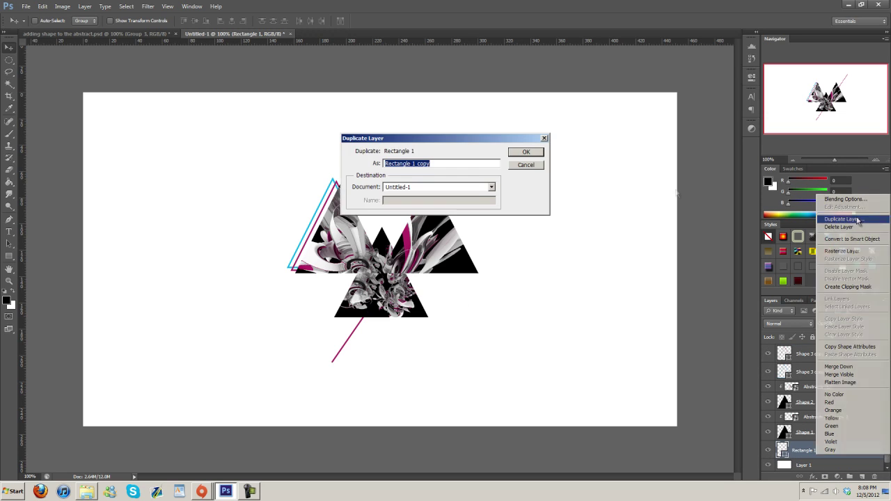
{"action": "key", "text": "Return"}
{"action": "left_click_drag", "start_coordinate": [456, 189], "coordinate": [460, 194]}
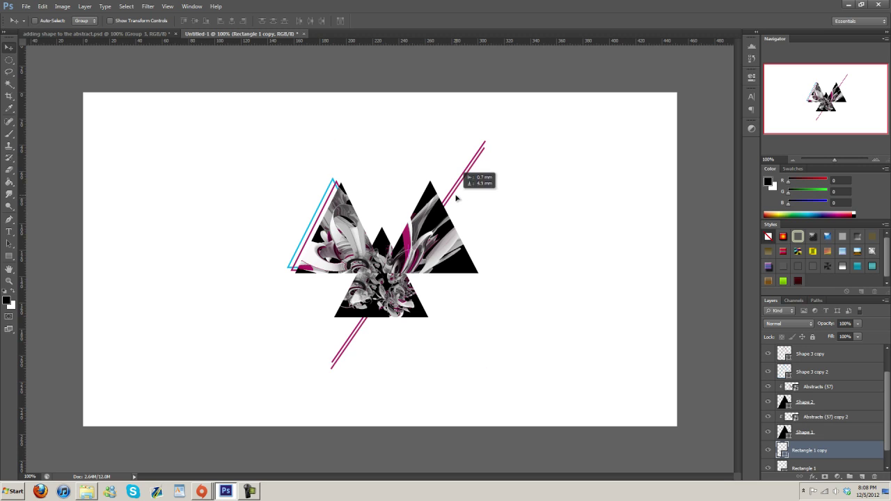
{"action": "right_click", "coordinate": [822, 460]}
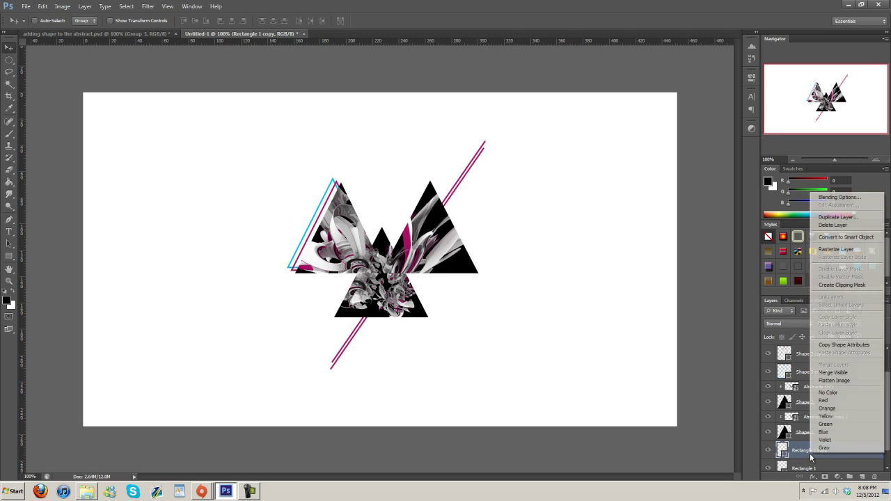
{"action": "left_click", "coordinate": [846, 214]}
{"action": "left_click", "coordinate": [522, 152]}
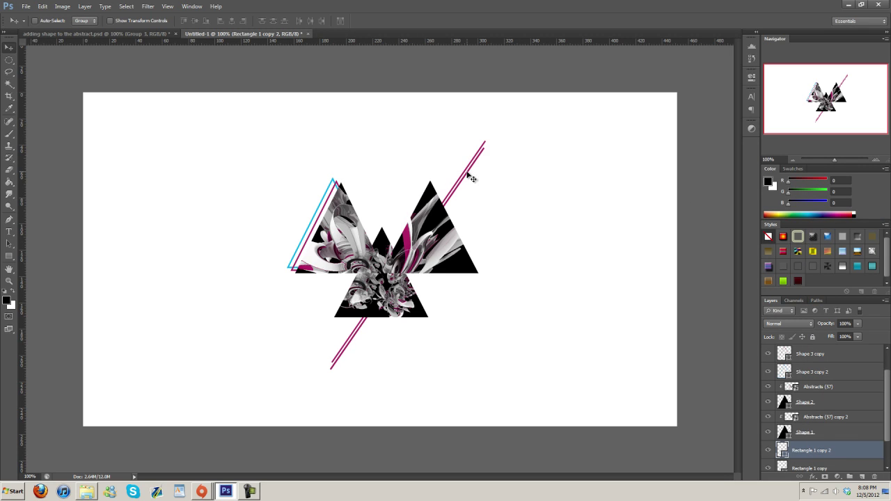
{"action": "left_click_drag", "start_coordinate": [472, 179], "coordinate": [466, 181]}
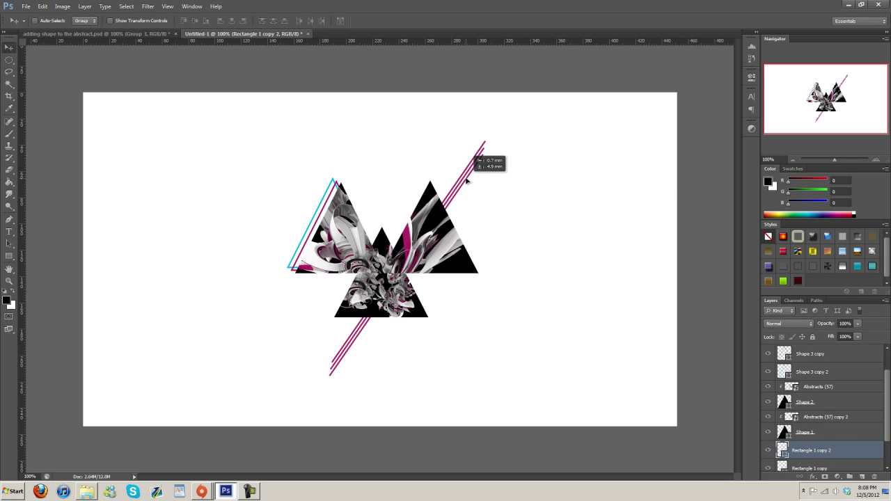
Move the Rectangle 1 copy stripe layer above Abstracts (57) copy and release its clipping mask.
{"action": "scroll", "coordinate": [808, 446], "scroll_direction": "down", "scroll_amount": 1}
{"action": "left_click", "coordinate": [808, 456]}
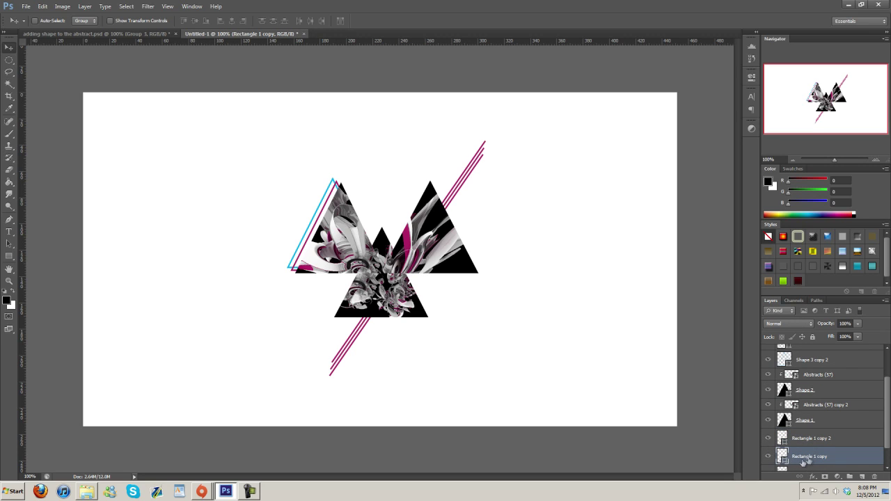
{"action": "left_click_drag", "start_coordinate": [807, 460], "coordinate": [819, 432]}
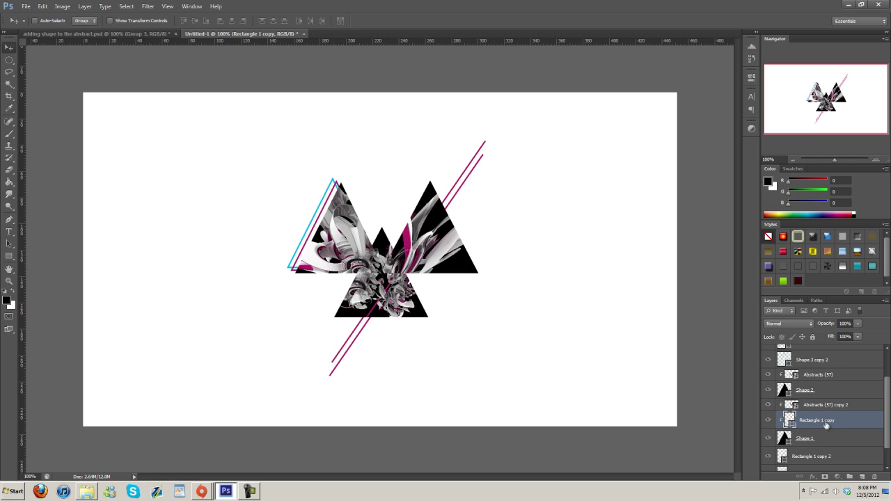
{"action": "left_click_drag", "start_coordinate": [826, 426], "coordinate": [824, 445]}
{"action": "scroll", "coordinate": [824, 437], "scroll_direction": "up", "scroll_amount": 3}
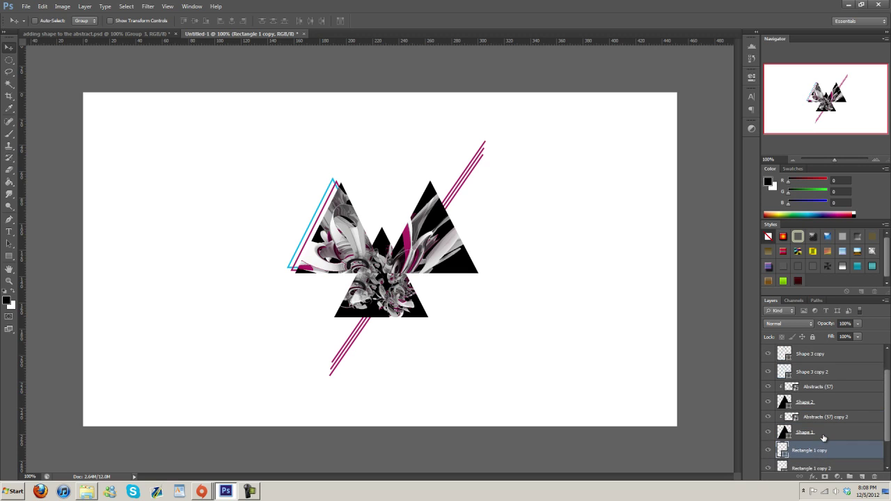
{"action": "scroll", "coordinate": [825, 437], "scroll_direction": "down", "scroll_amount": 2}
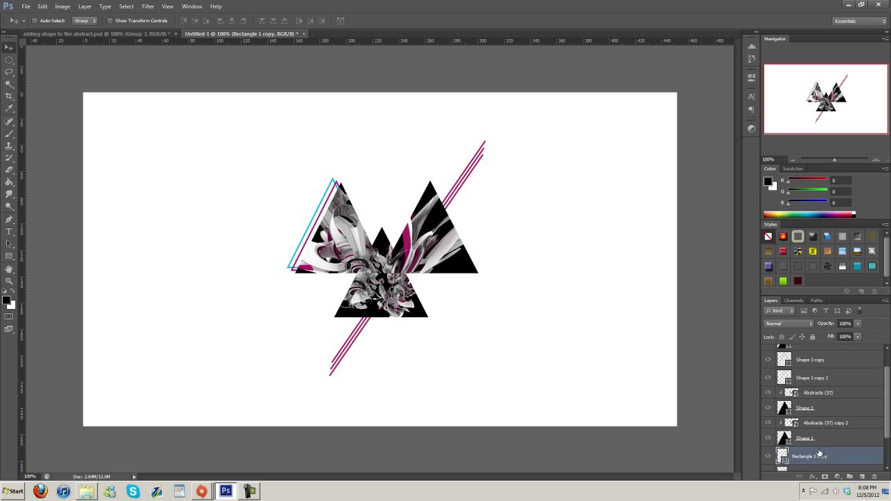
{"action": "left_click_drag", "start_coordinate": [817, 456], "coordinate": [810, 361]}
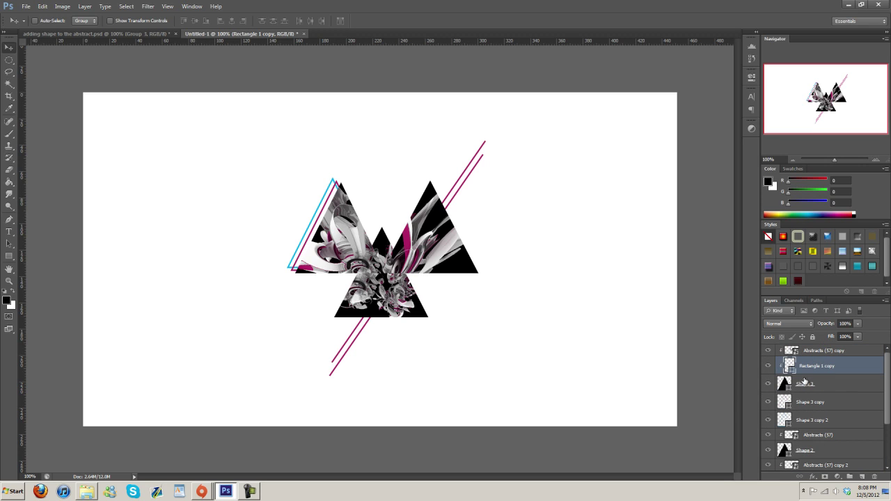
{"action": "left_click_drag", "start_coordinate": [832, 367], "coordinate": [828, 348]}
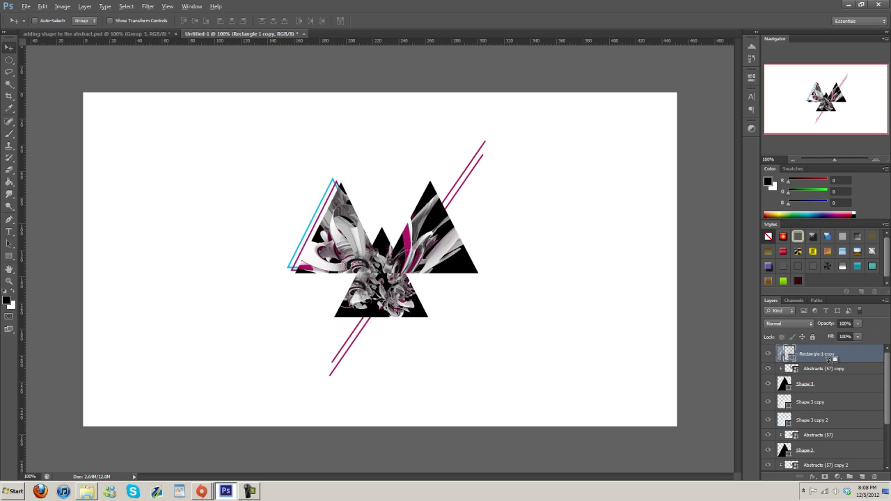
{"action": "left_click", "coordinate": [827, 362], "text": "alt"}
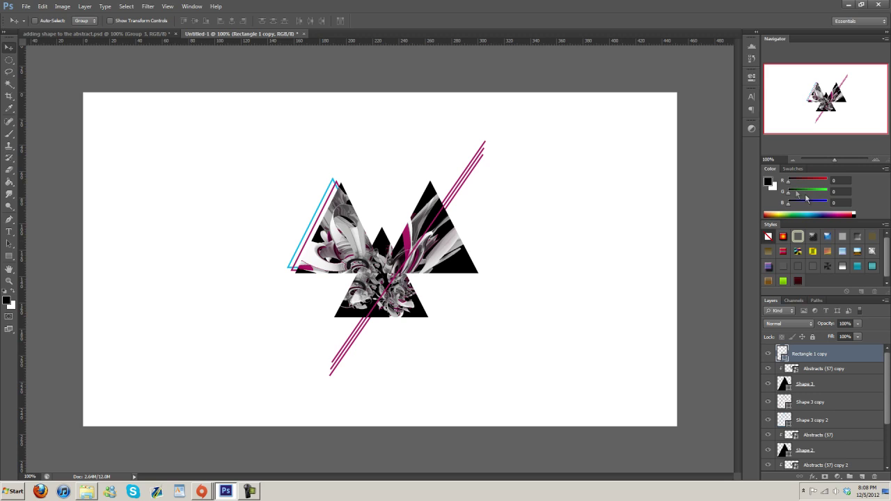
Draw a perfect magenta circle with the Ellipse Tool beside the right triangle.
{"action": "left_click", "coordinate": [9, 243]}
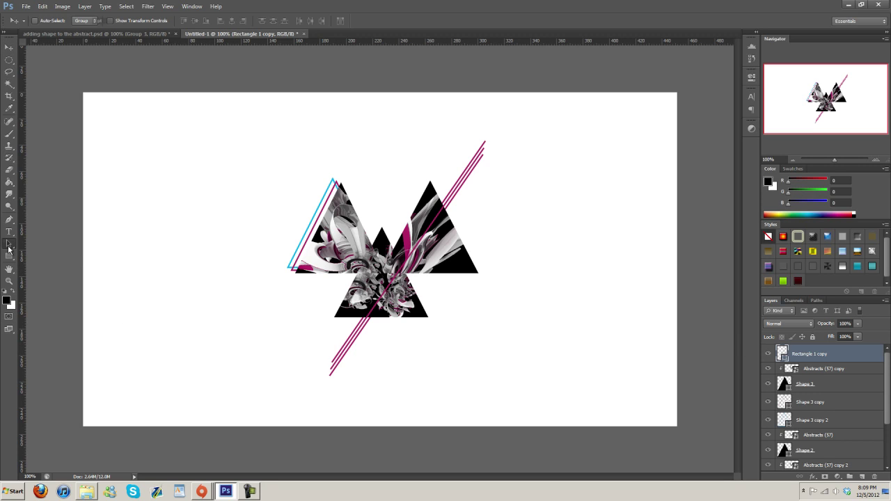
{"action": "left_click", "coordinate": [9, 256]}
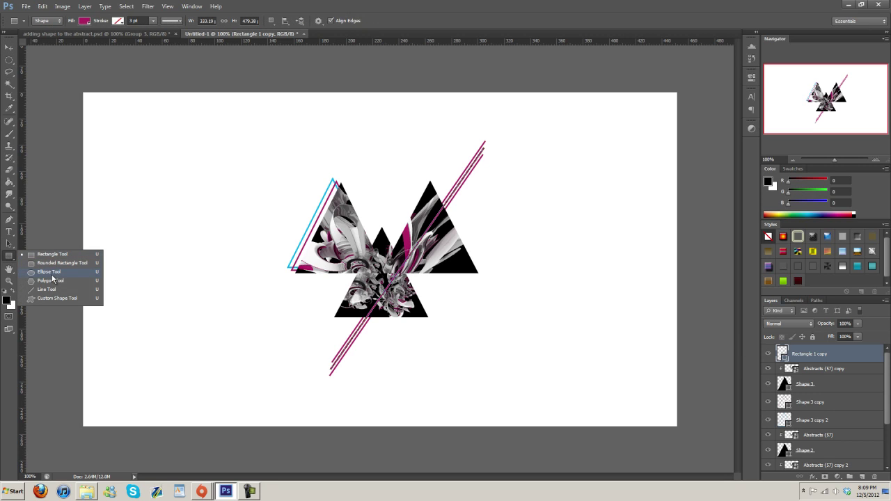
{"action": "left_click", "coordinate": [50, 273]}
{"action": "left_click_drag", "start_coordinate": [371, 164], "coordinate": [474, 274]}
{"action": "key", "text": "shift"}
{"action": "key", "text": "v"}
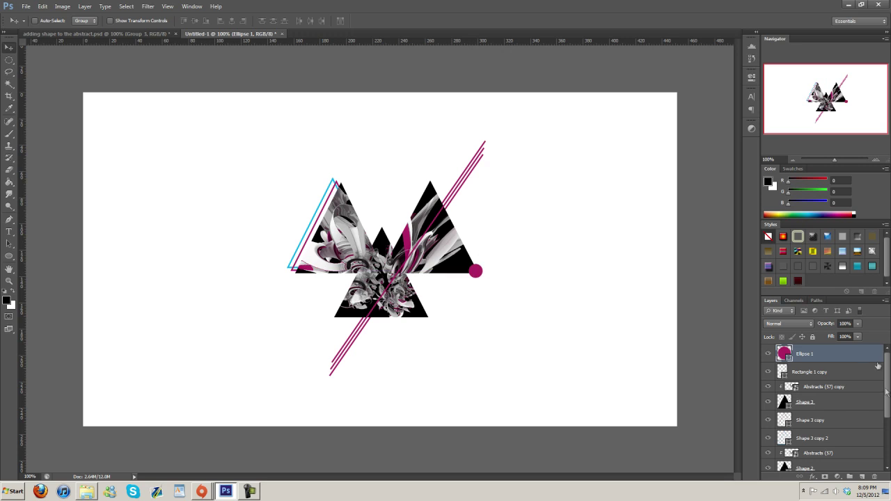
Duplicate Ellipse 1 and shift the copy slightly to the right of the original.
{"action": "right_click", "coordinate": [839, 356]}
{"action": "left_click", "coordinate": [843, 123]}
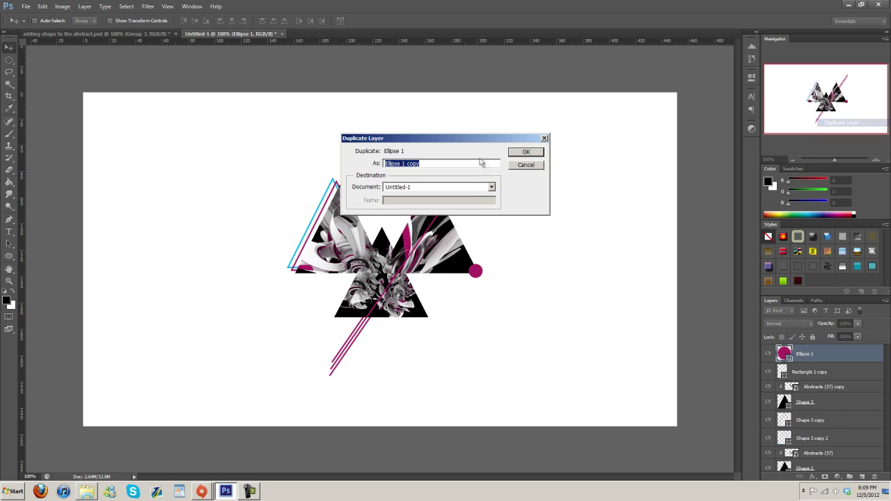
{"action": "left_click", "coordinate": [526, 152]}
{"action": "left_click_drag", "start_coordinate": [479, 273], "coordinate": [491, 275]}
Fill Ellipse 1 copy with gray sampled from the canvas and rasterize the magenta Ellipse 1.
{"action": "double_click", "coordinate": [784, 353]}
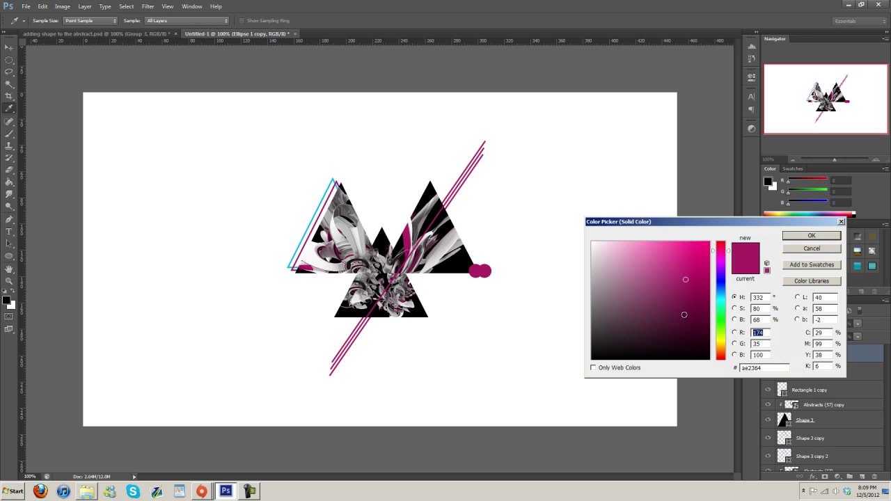
{"action": "left_click", "coordinate": [500, 312]}
{"action": "left_click", "coordinate": [798, 238]}
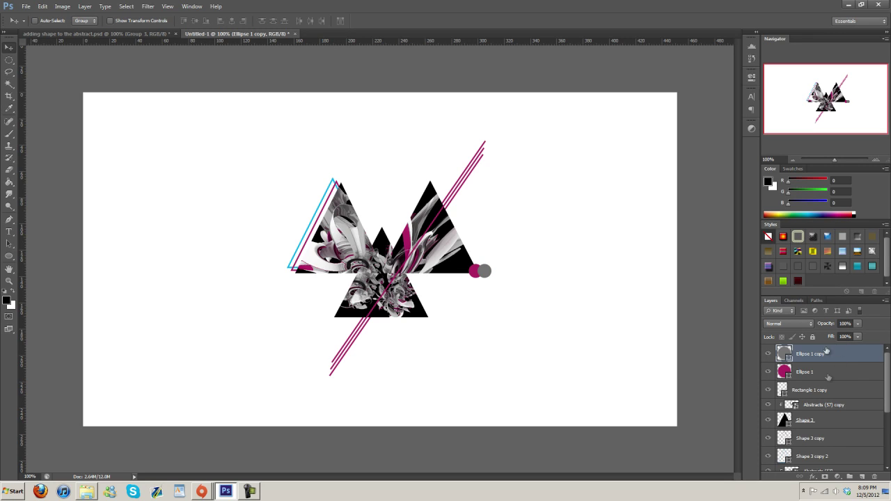
{"action": "right_click", "coordinate": [813, 372]}
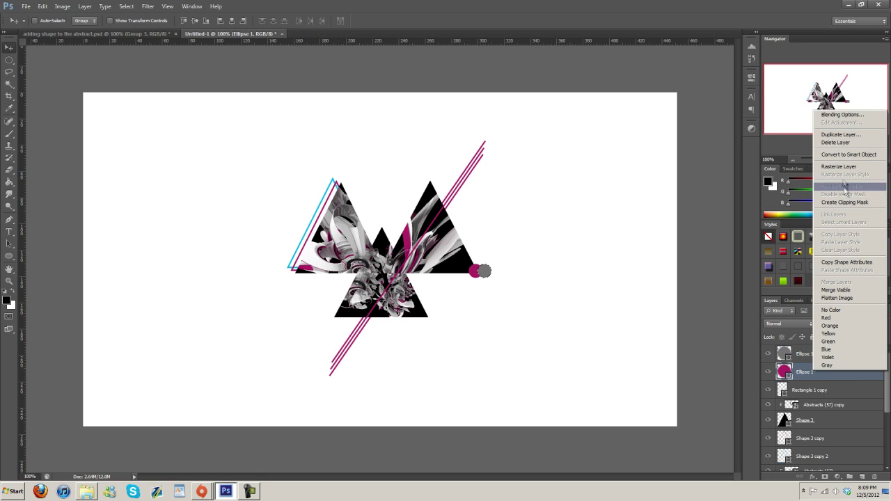
{"action": "left_click", "coordinate": [839, 166]}
Load the gray circle as a selection and expand it with Select > Modify > Expand.
{"action": "left_click", "coordinate": [818, 352]}
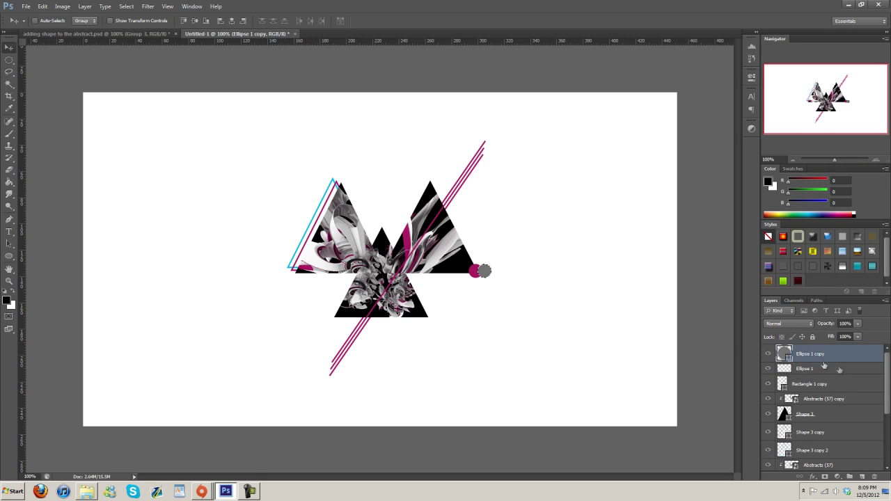
{"action": "key", "text": "alt+bracketleft"}
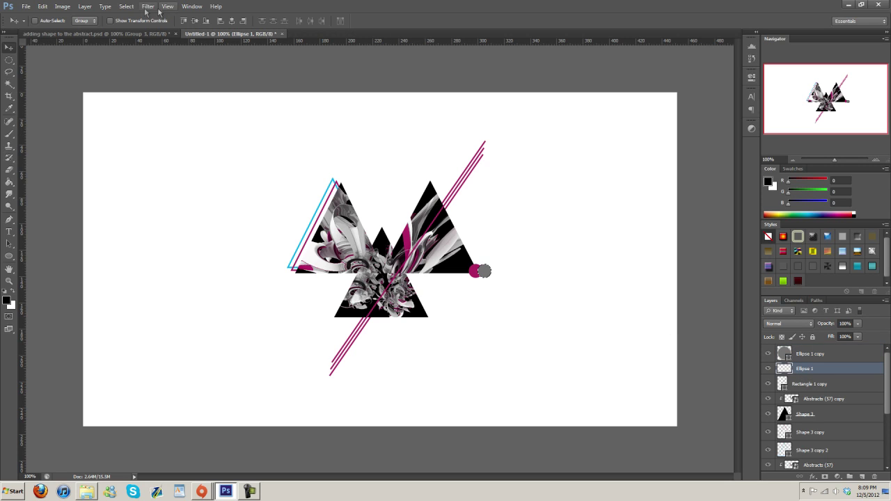
{"action": "left_click", "coordinate": [126, 6]}
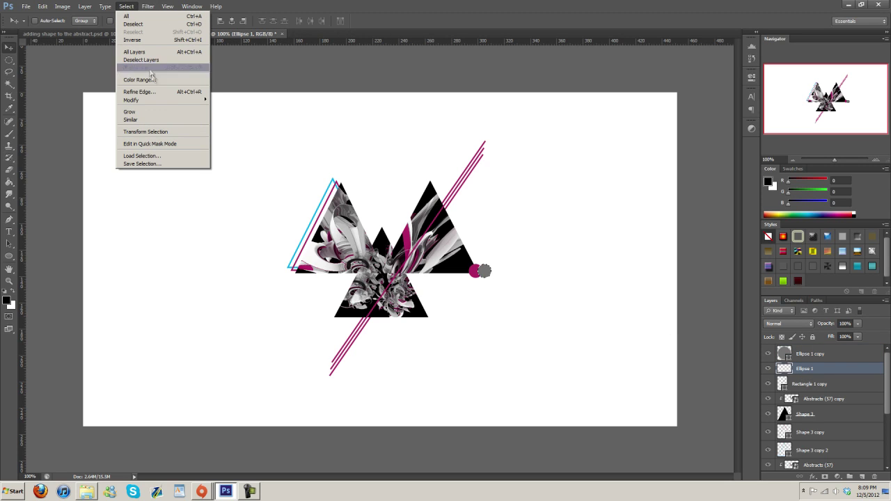
{"action": "left_click", "coordinate": [140, 91]}
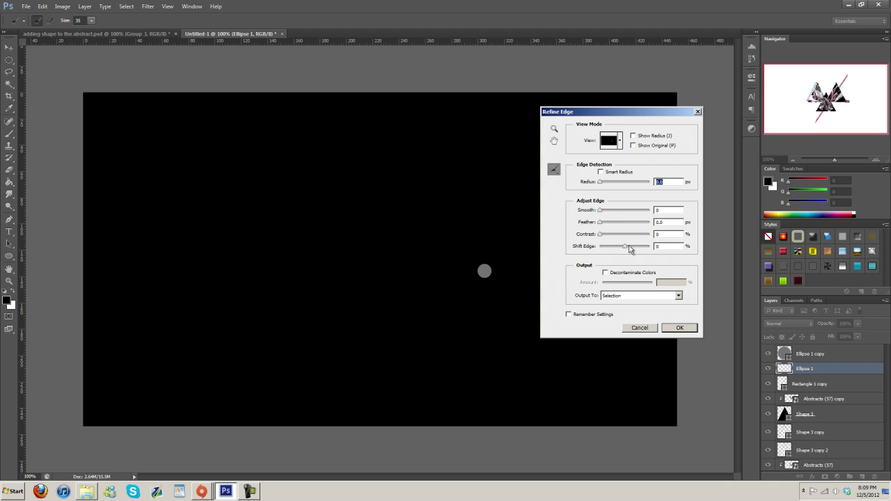
{"action": "left_click", "coordinate": [640, 328]}
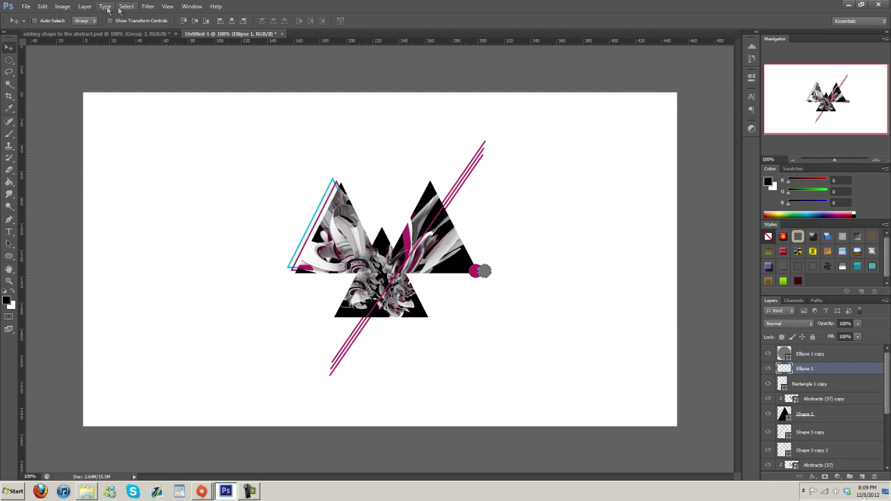
{"action": "left_click", "coordinate": [126, 6]}
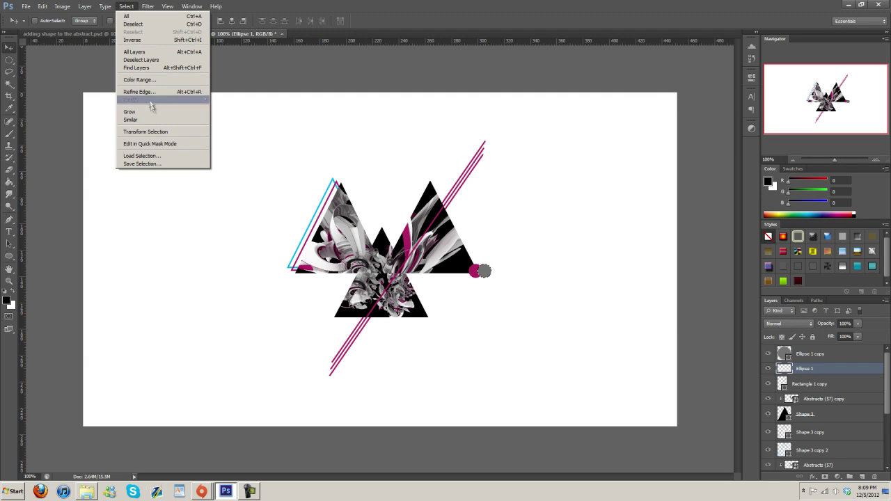
{"action": "mouse_move", "coordinate": [153, 100]}
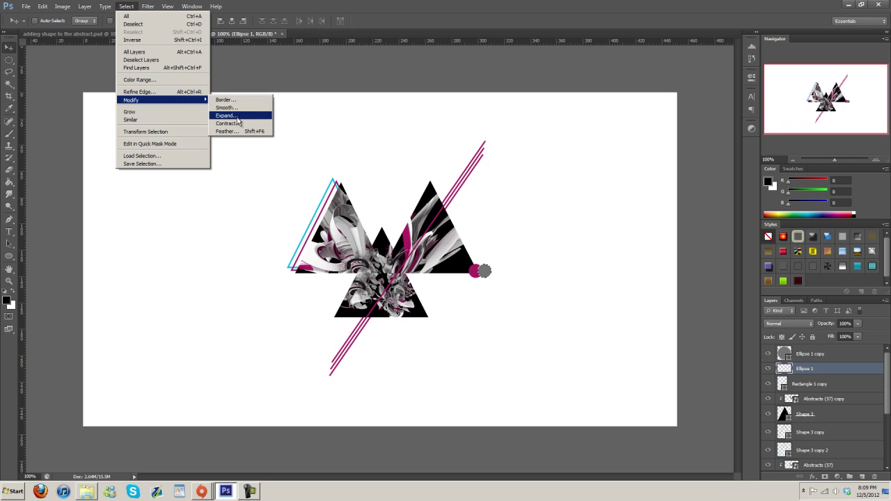
{"action": "left_click", "coordinate": [226, 116]}
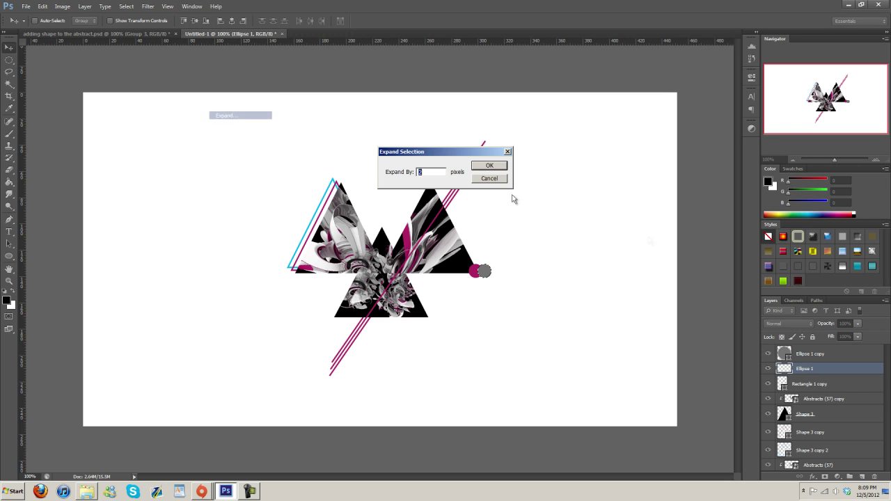
{"action": "left_click", "coordinate": [491, 167]}
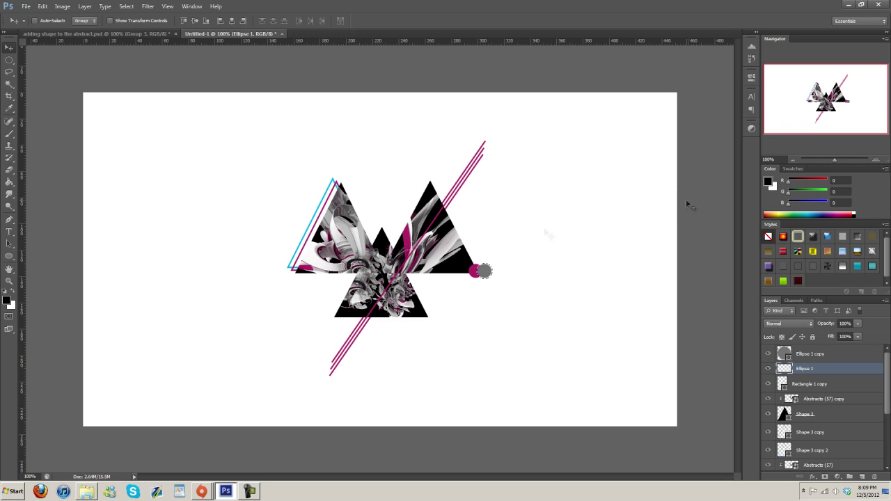
Zoom in on the two circles and toggle the magenta circle's visibility to inspect the gap.
{"action": "left_click", "coordinate": [876, 157]}
{"action": "left_click", "coordinate": [876, 157]}
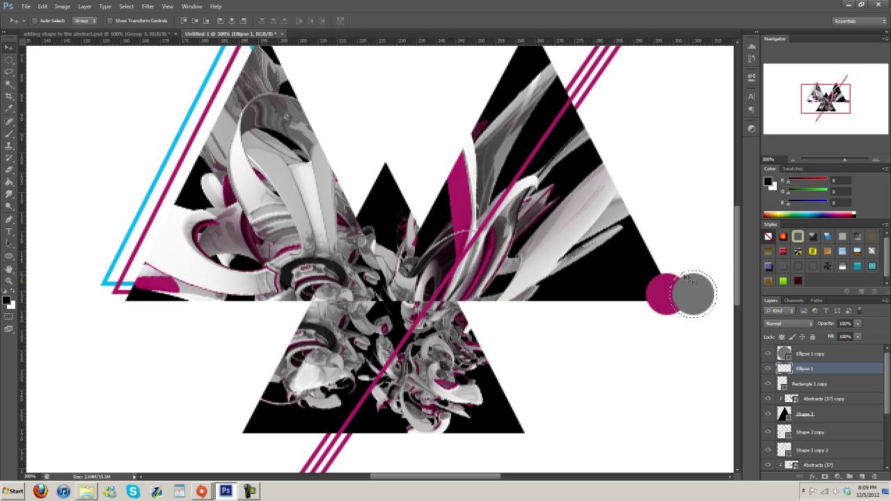
{"action": "left_click", "coordinate": [794, 163]}
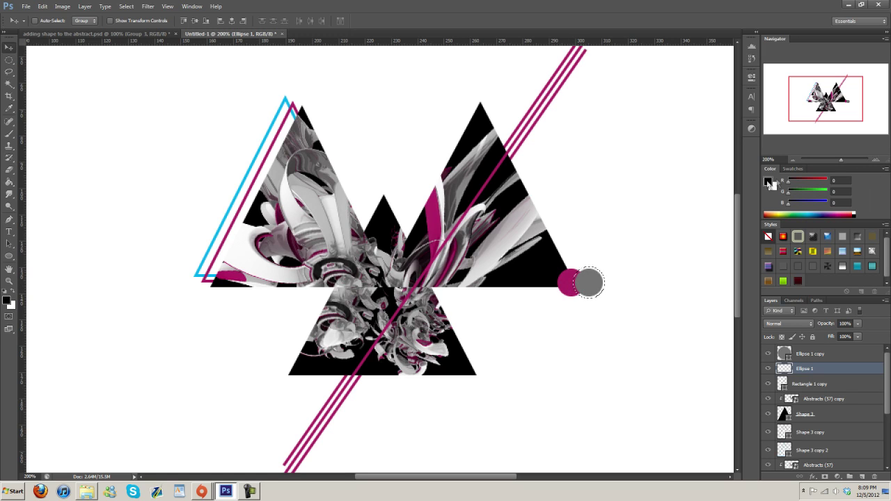
{"action": "left_click", "coordinate": [792, 160]}
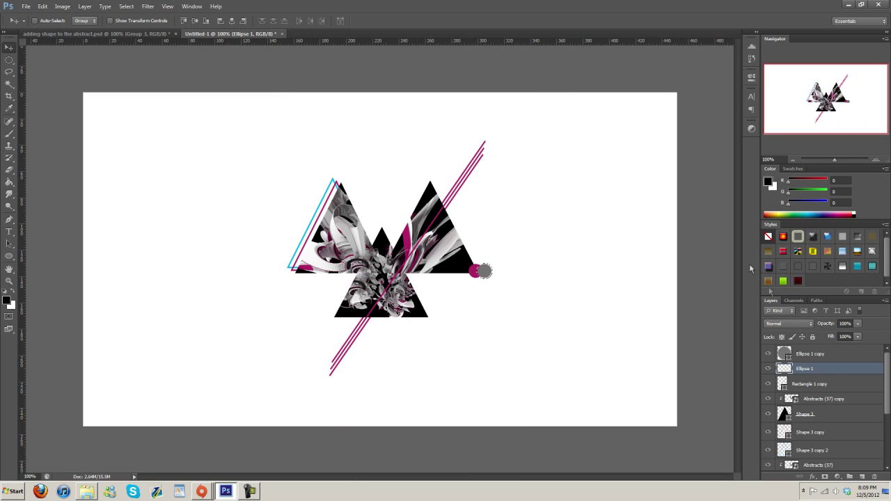
{"action": "left_click", "coordinate": [769, 369]}
{"action": "left_click", "coordinate": [768, 369]}
{"action": "left_click", "coordinate": [768, 369]}
{"action": "left_click", "coordinate": [769, 370]}
Select both ellipse layers and nudge them right, then reselect only the gray circle.
{"action": "left_click", "coordinate": [809, 355], "text": "shift"}
{"action": "key", "text": "Right"}
{"action": "key", "text": "Right"}
{"action": "key", "text": "Right"}
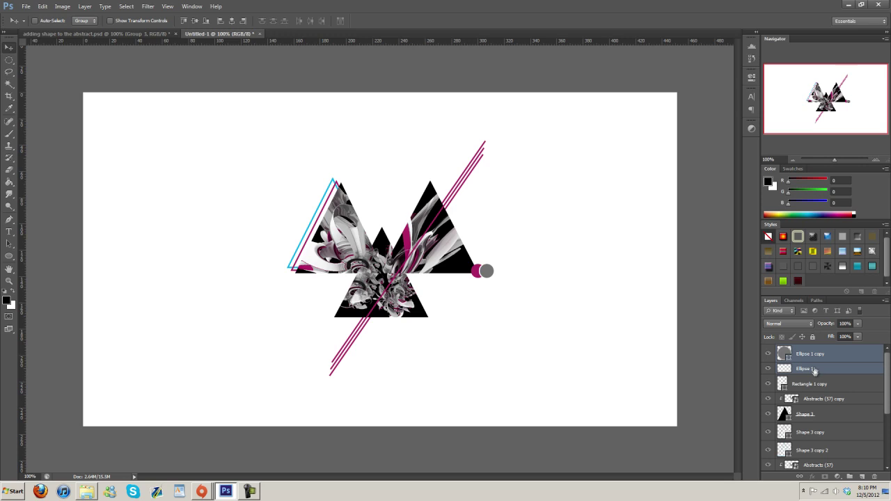
{"action": "left_click", "coordinate": [816, 360]}
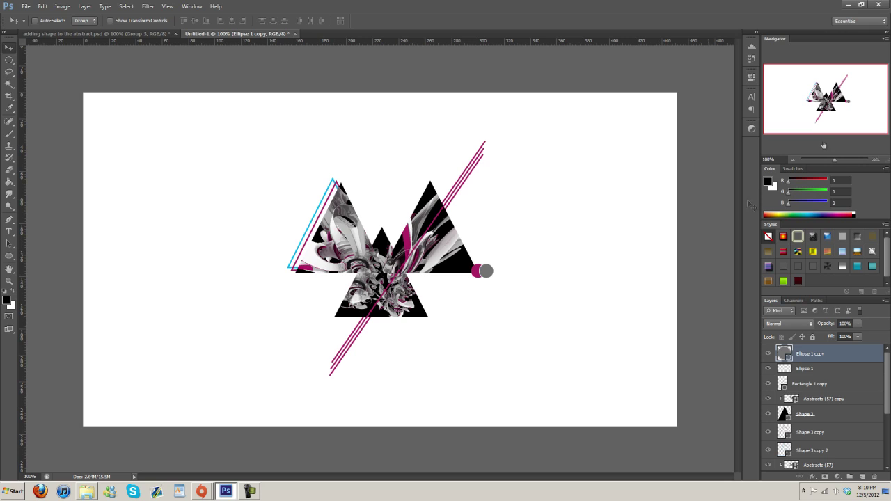
{"action": "right_click", "coordinate": [819, 357]}
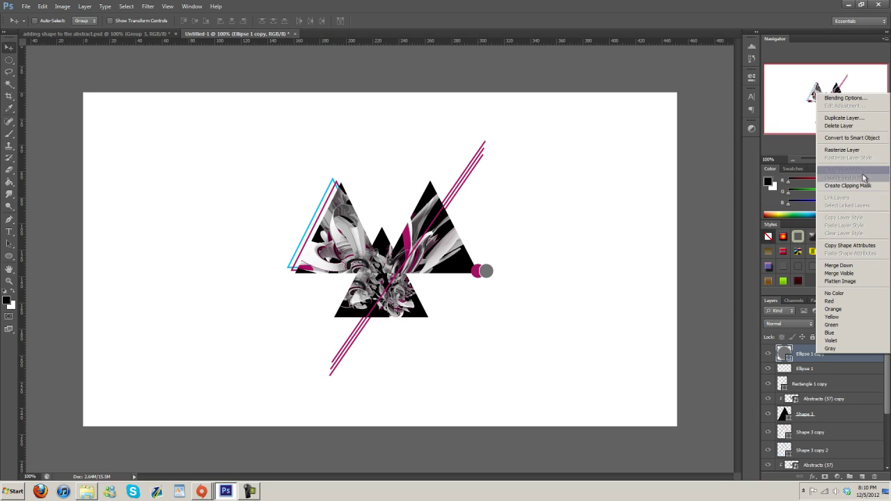
{"action": "left_click", "coordinate": [696, 234]}
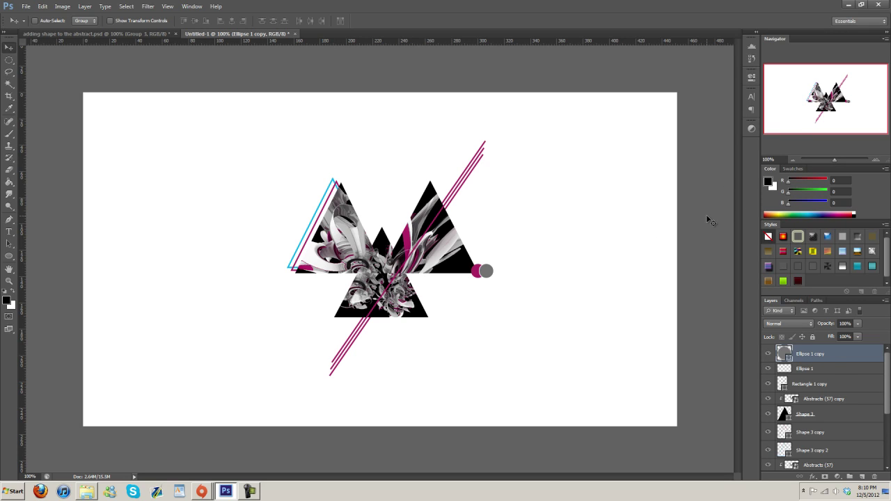